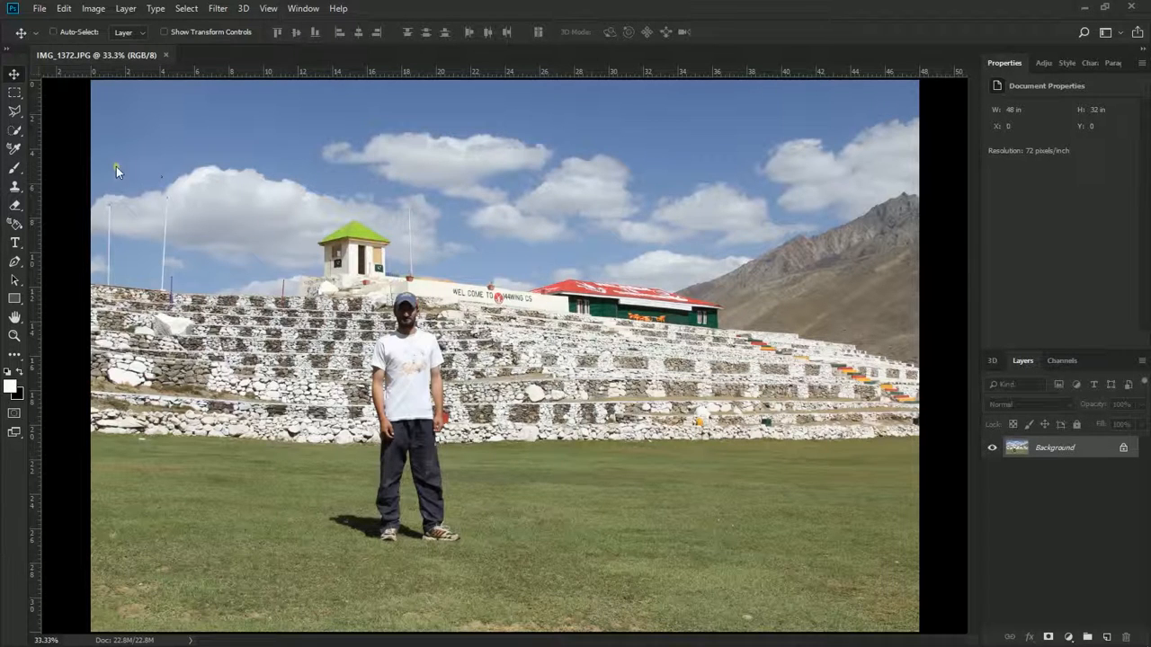
- Outline the standing man and his shadow with a closed Polygonal Lasso selection, leaving a small margin around him
{"action": "right_click", "coordinate": [24, 115]}
{"action": "left_click", "coordinate": [68, 126]}
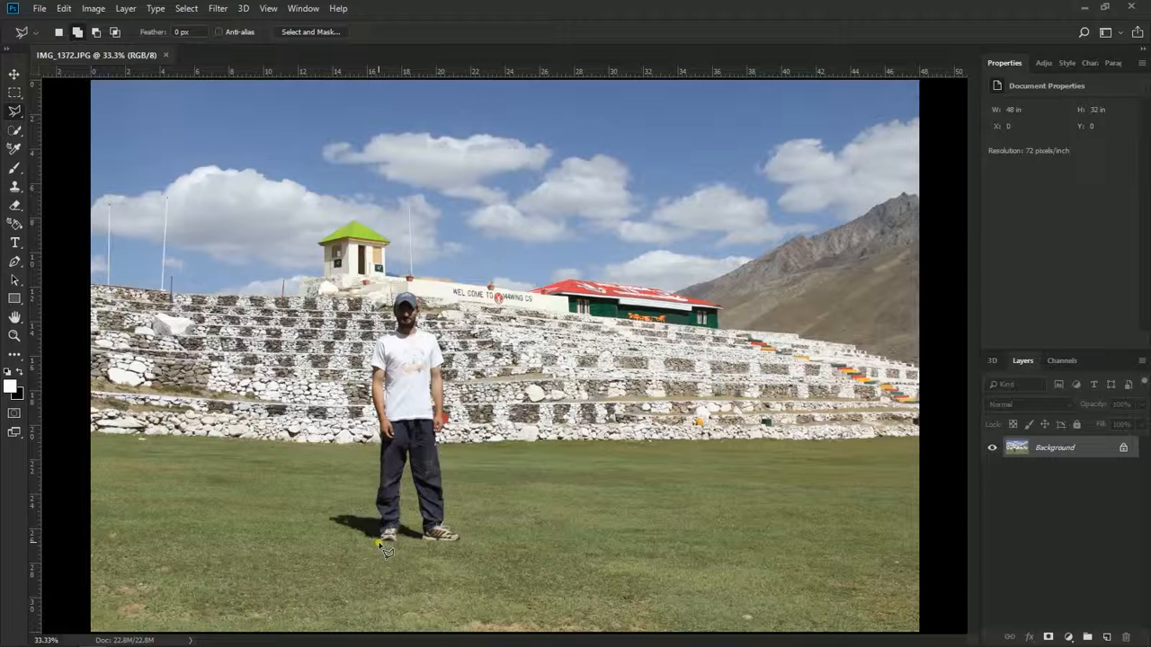
{"action": "left_click", "coordinate": [378, 541]}
{"action": "left_click", "coordinate": [376, 512]}
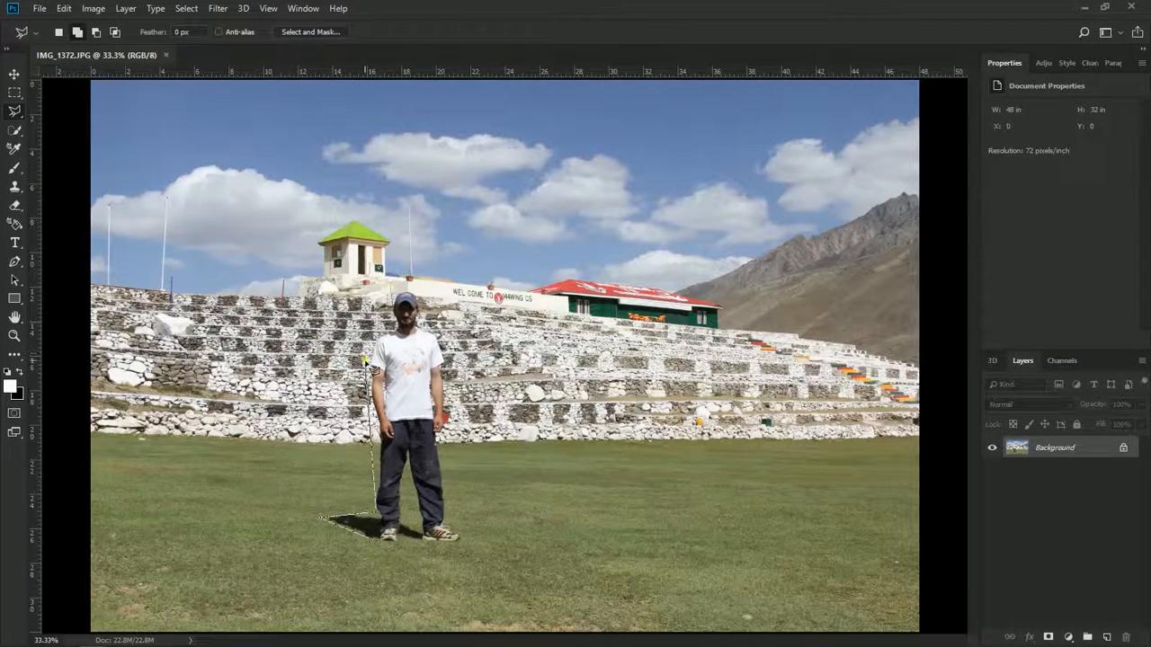
{"action": "left_click", "coordinate": [365, 358]}
{"action": "left_click", "coordinate": [392, 293]}
{"action": "left_click", "coordinate": [419, 294]}
{"action": "left_click", "coordinate": [455, 378]}
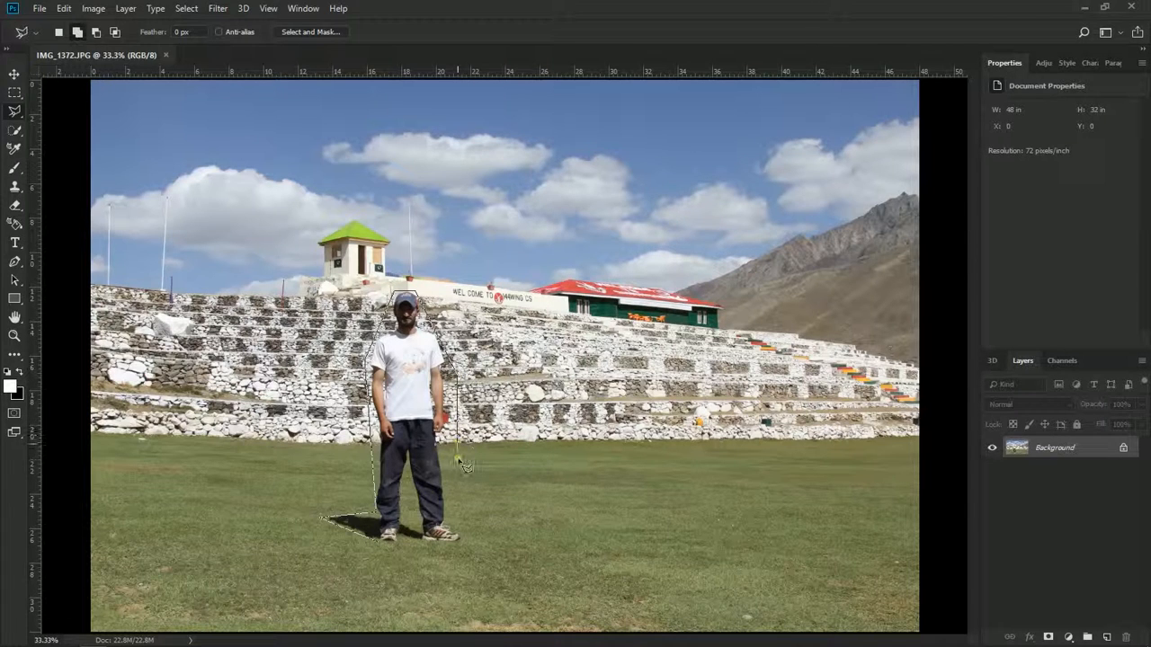
{"action": "left_click", "coordinate": [458, 461]}
{"action": "left_click", "coordinate": [474, 541]}
{"action": "left_click", "coordinate": [379, 545]}
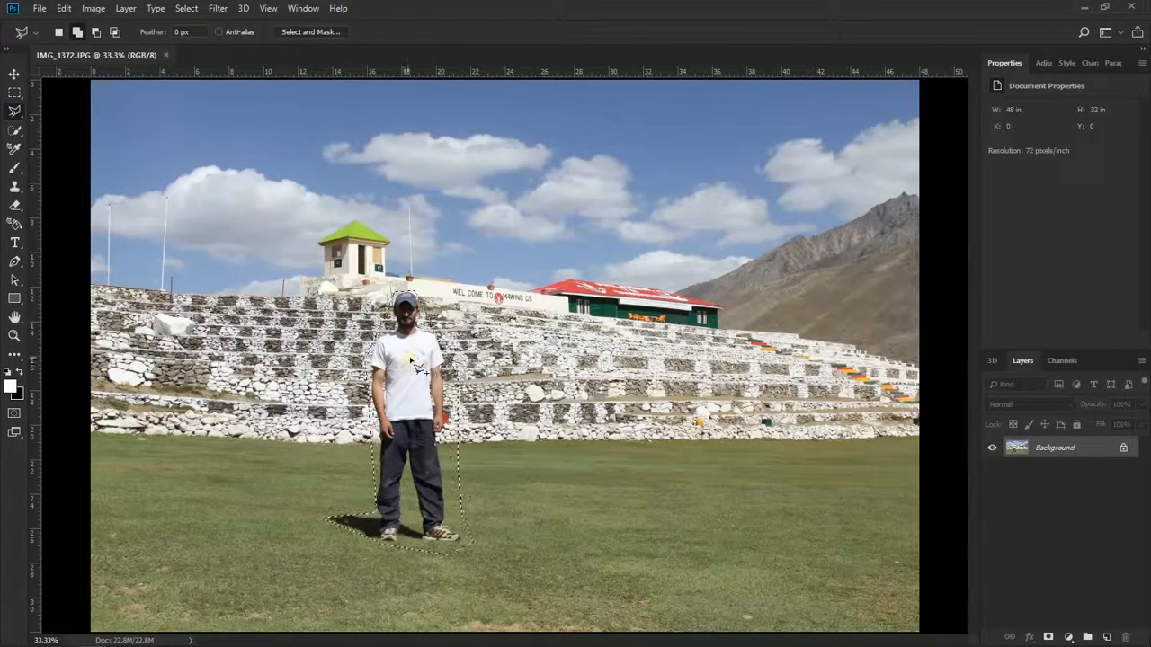
- Duplicate the Background layer and replace the selected man using Content-Aware Fill with Color Adaptation, Normal mode and 100% opacity, clearing the selection when done
{"action": "left_click_drag", "start_coordinate": [1097, 456], "coordinate": [1107, 637]}
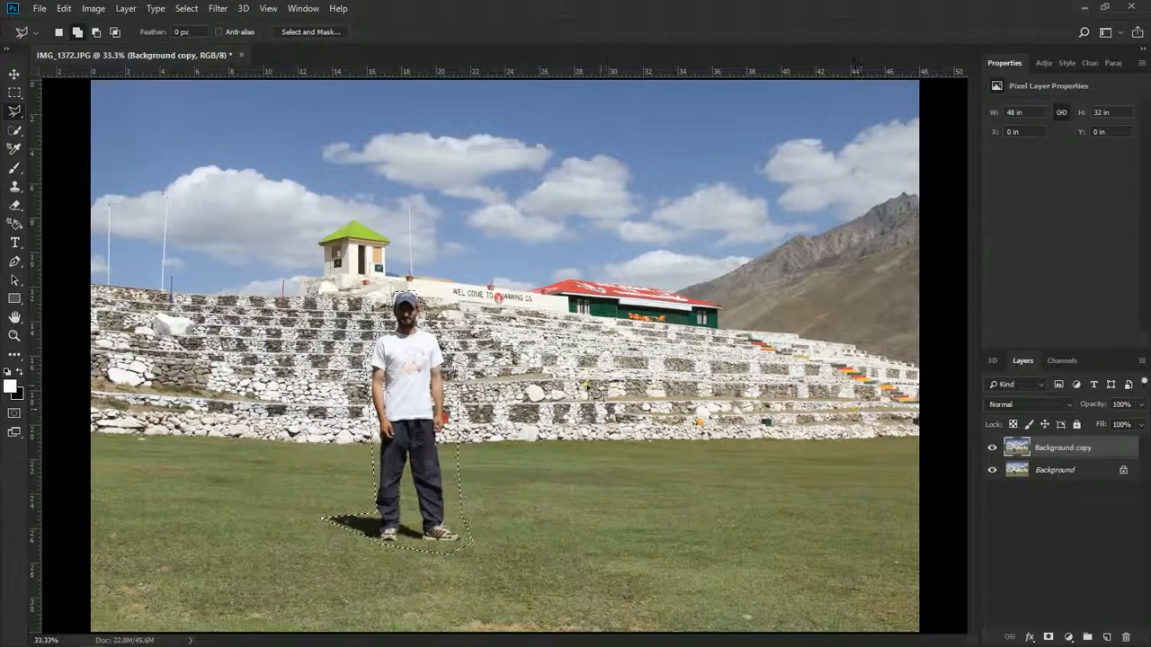
{"action": "key", "text": "v"}
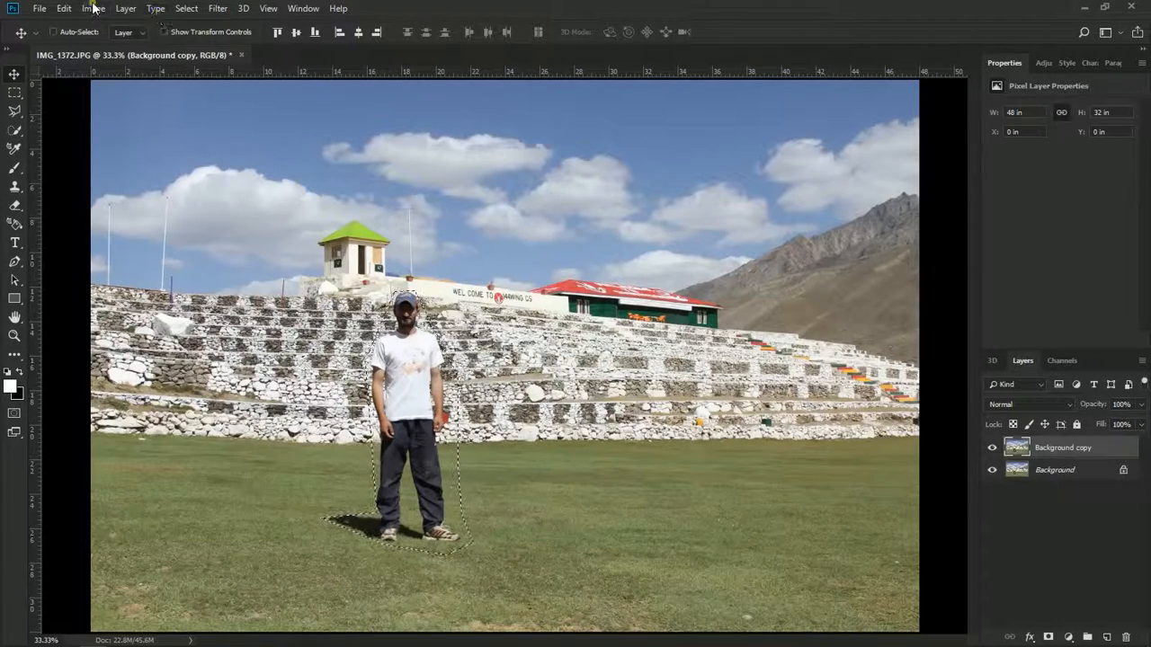
{"action": "left_click", "coordinate": [66, 9]}
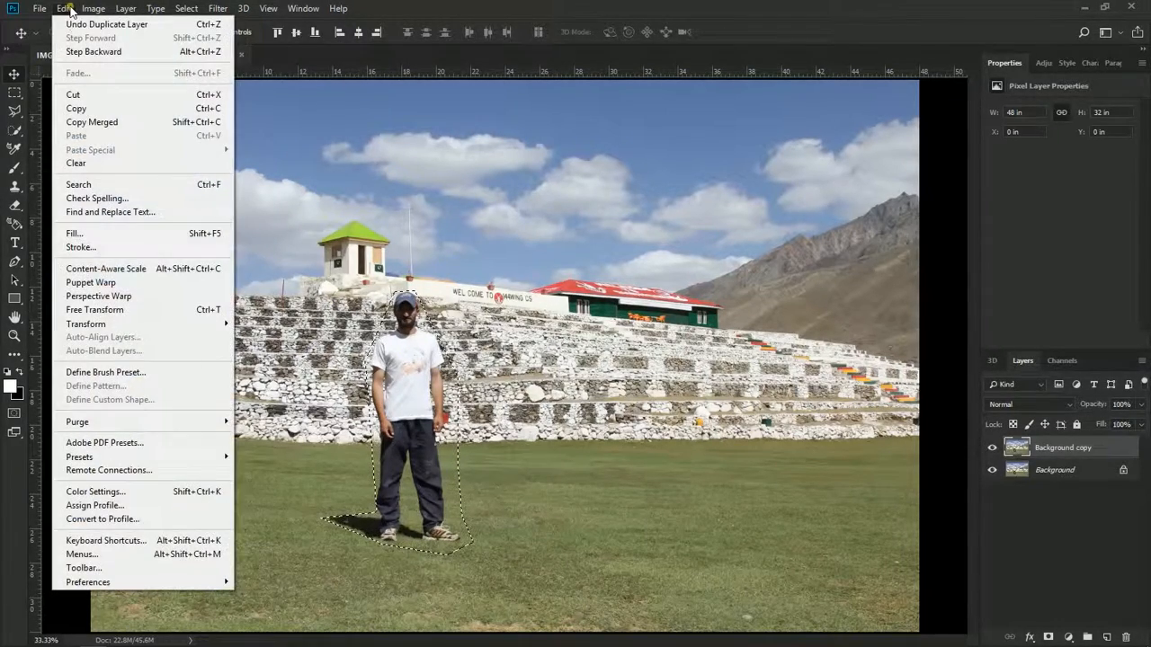
{"action": "left_click", "coordinate": [119, 233]}
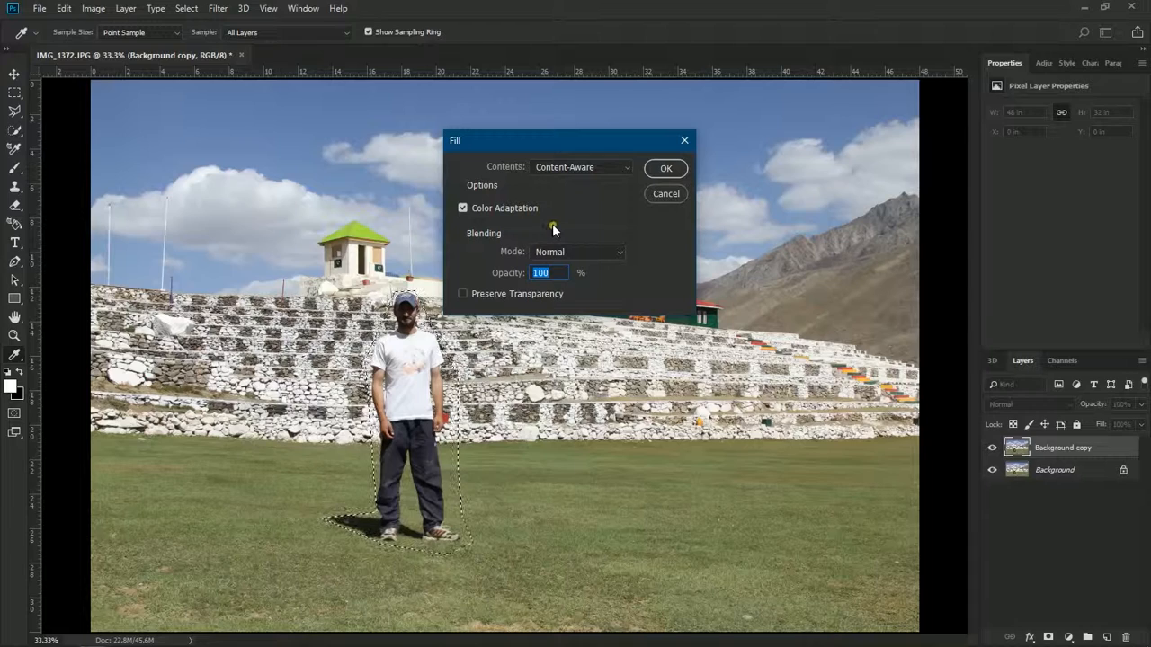
{"action": "left_click", "coordinate": [585, 168]}
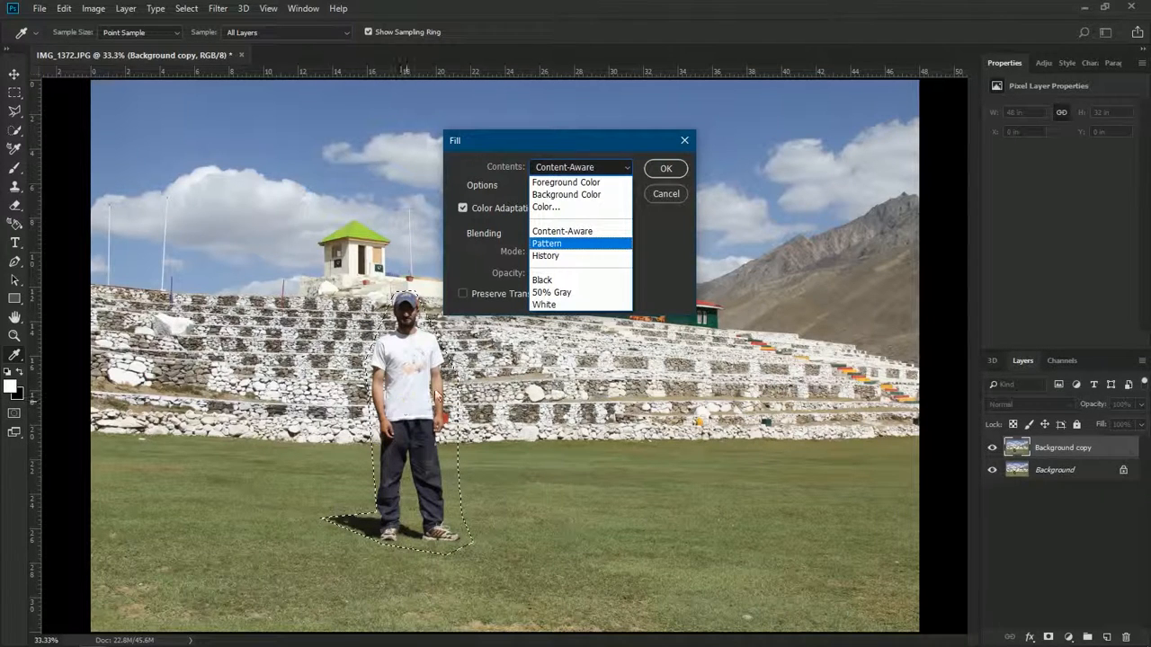
{"action": "left_click", "coordinate": [554, 233]}
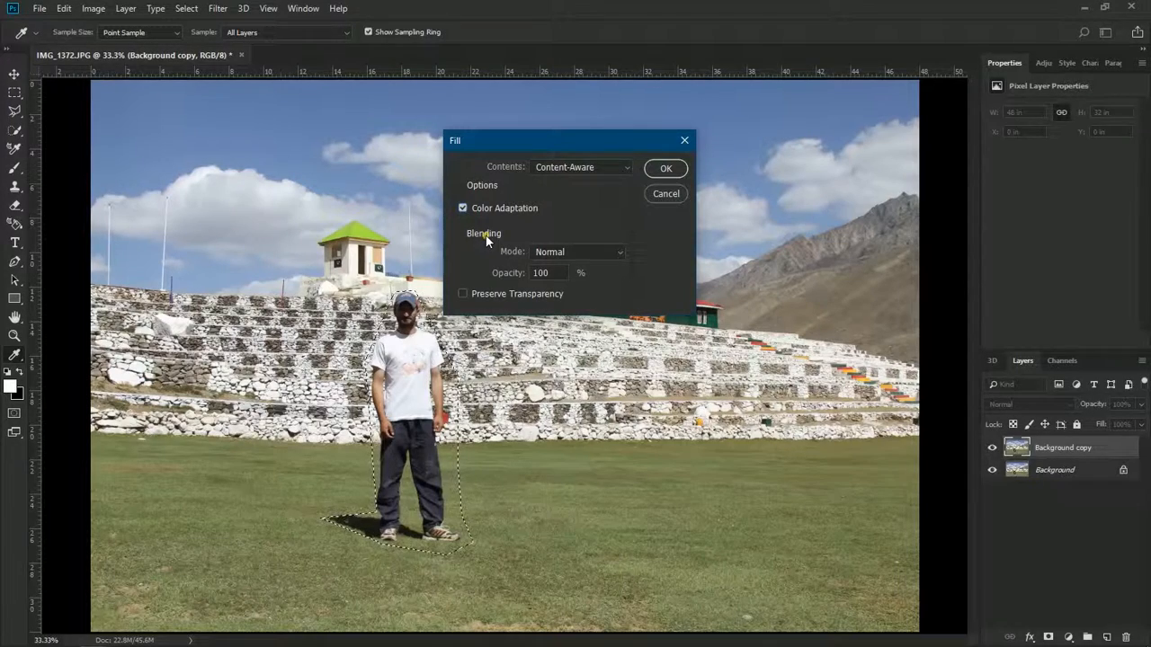
{"action": "left_click", "coordinate": [542, 252]}
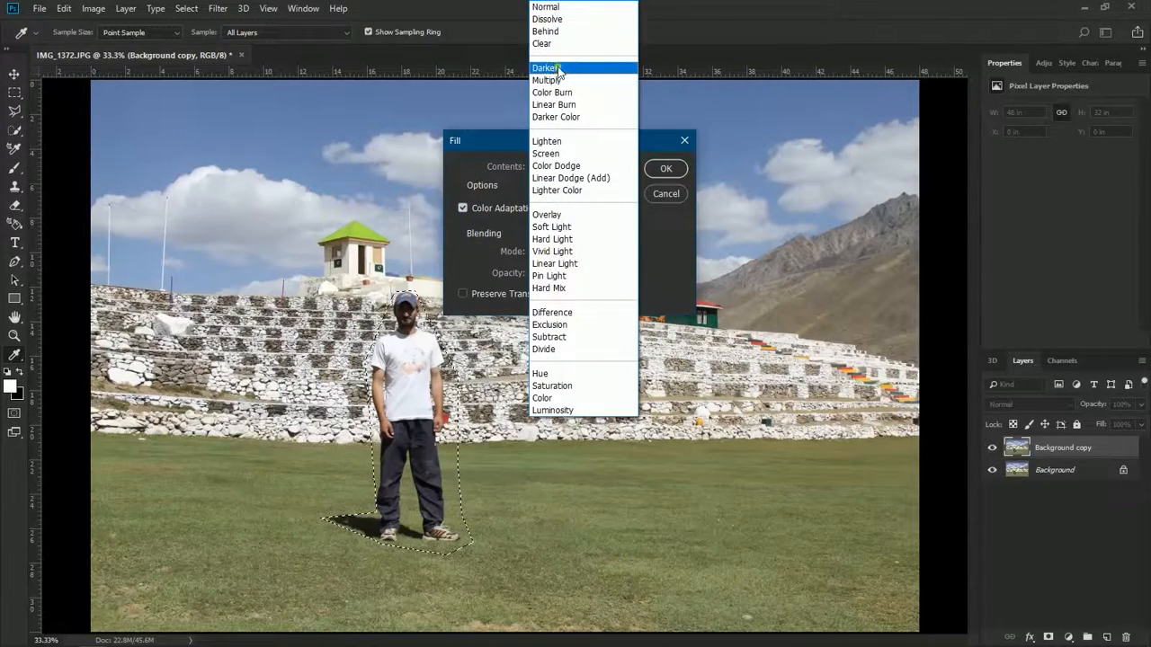
{"action": "left_click", "coordinate": [555, 9]}
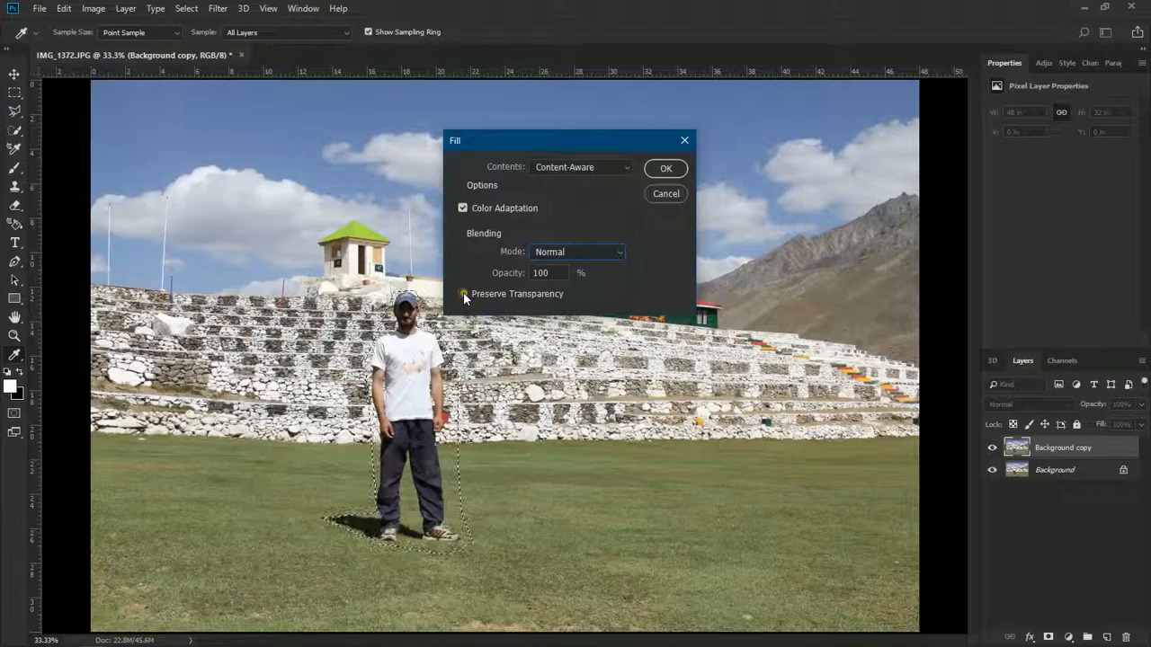
{"action": "left_click", "coordinate": [666, 169]}
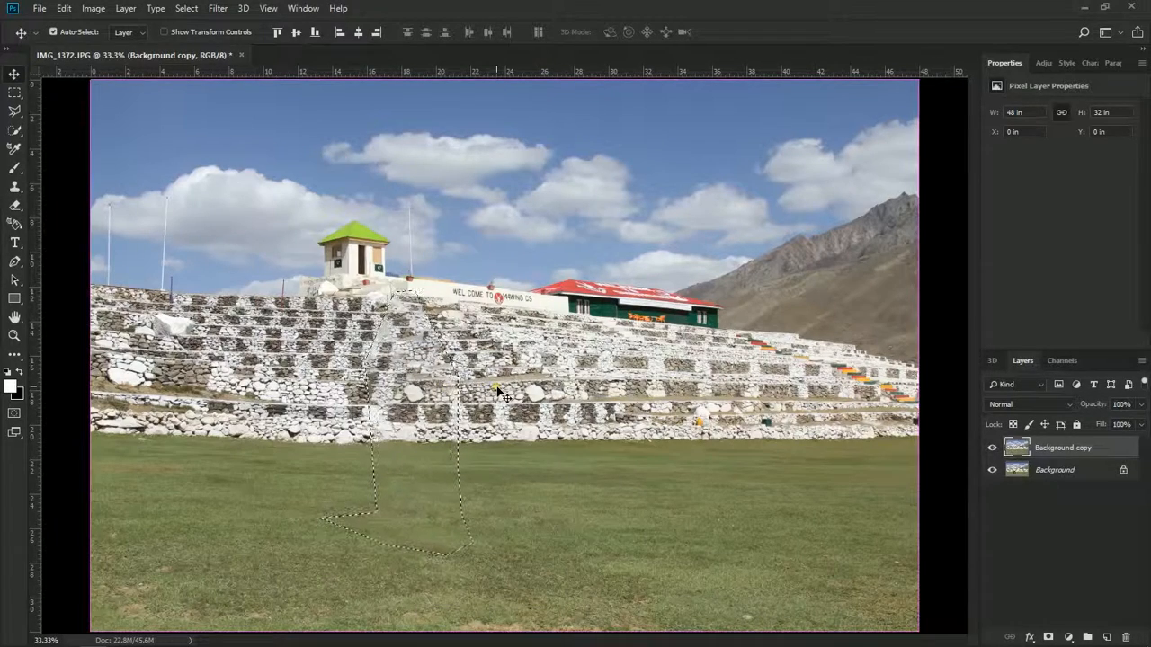
{"action": "key", "text": "ctrl+d"}
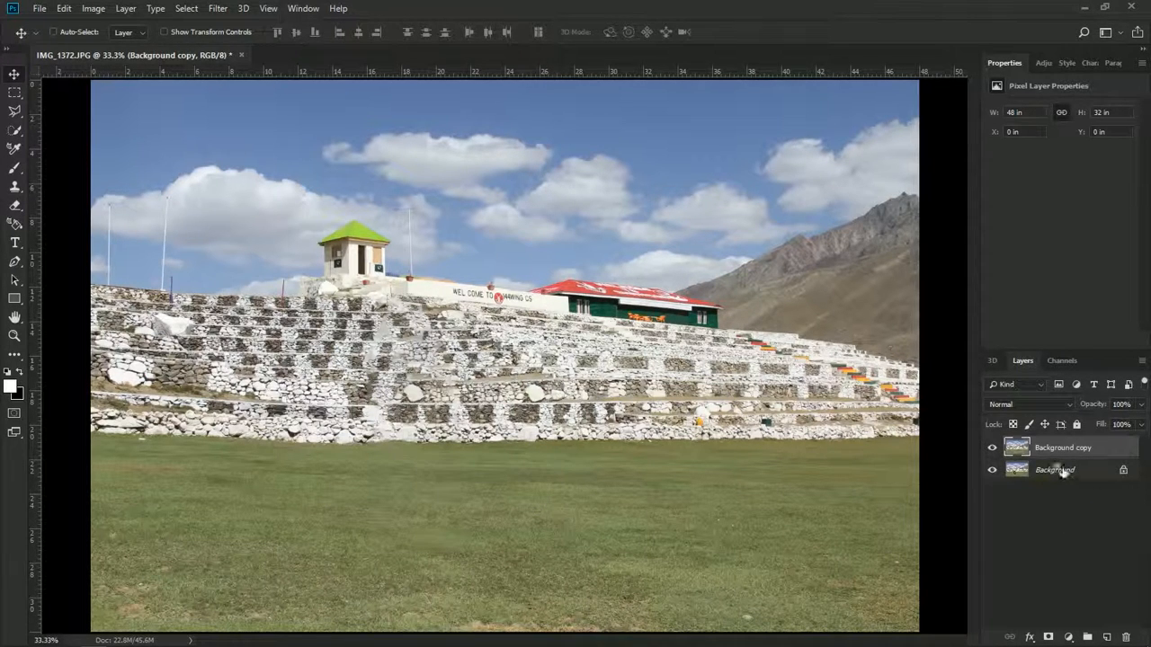
- Compare the retouched copy with the original by toggling its visibility, and hide the Background layer
{"action": "left_click", "coordinate": [998, 449]}
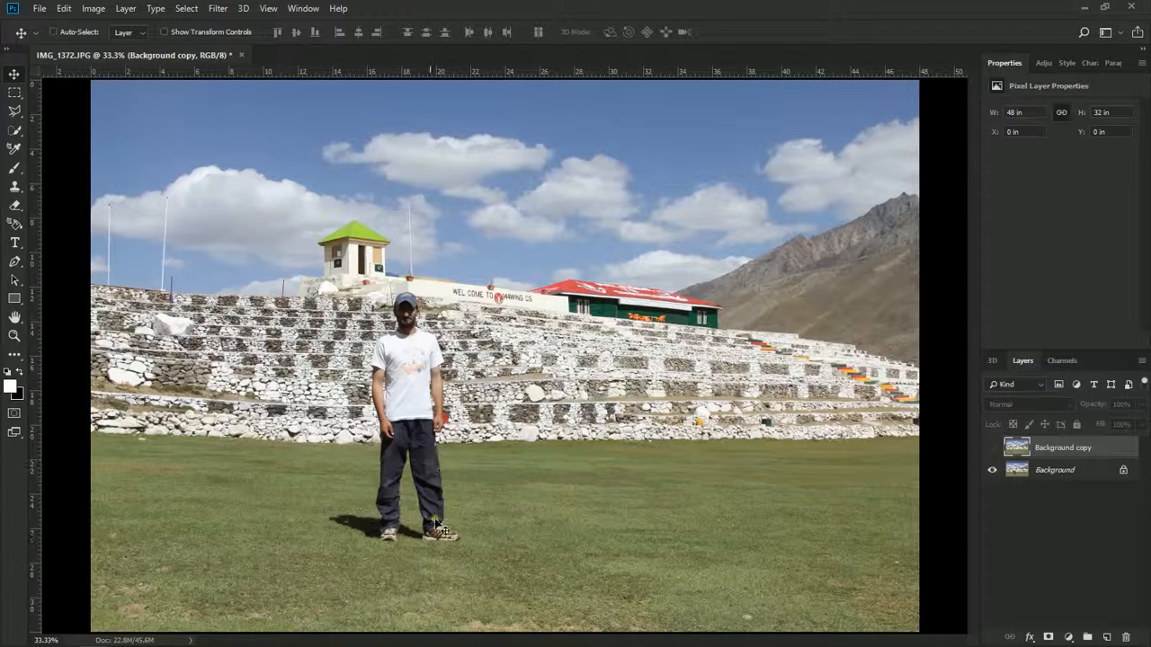
{"action": "left_click", "coordinate": [994, 447]}
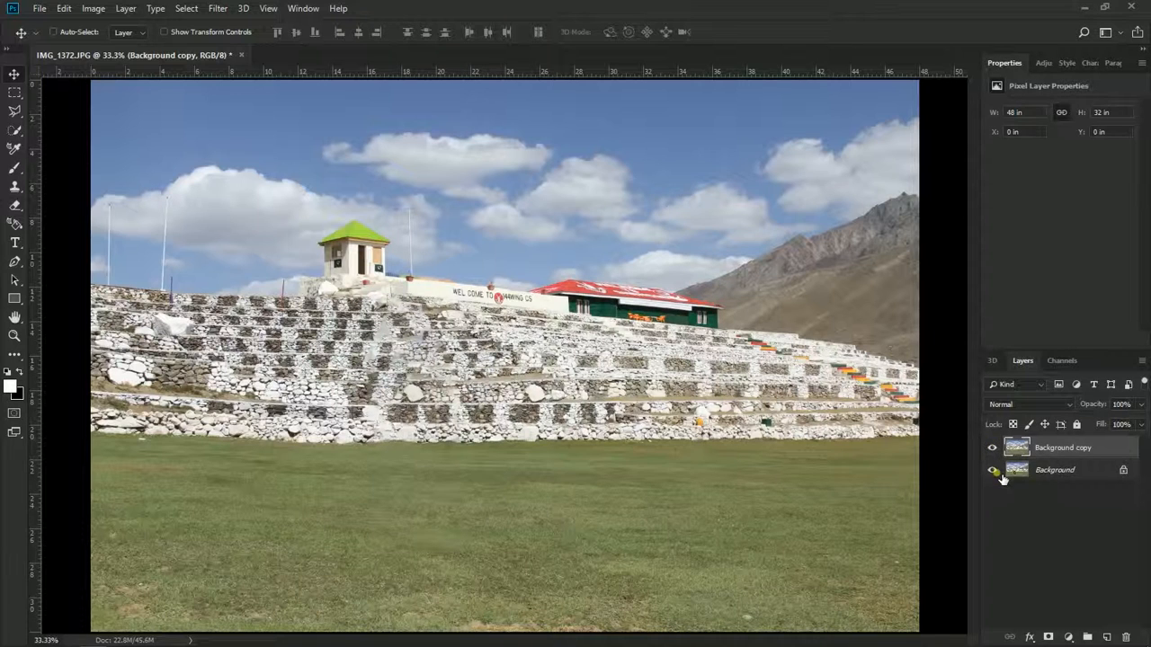
{"action": "left_click", "coordinate": [993, 469]}
- Add a Brightness/Contrast adjustment layer above the copy with Brightness 13 and Contrast 29
{"action": "left_click", "coordinate": [1045, 62]}
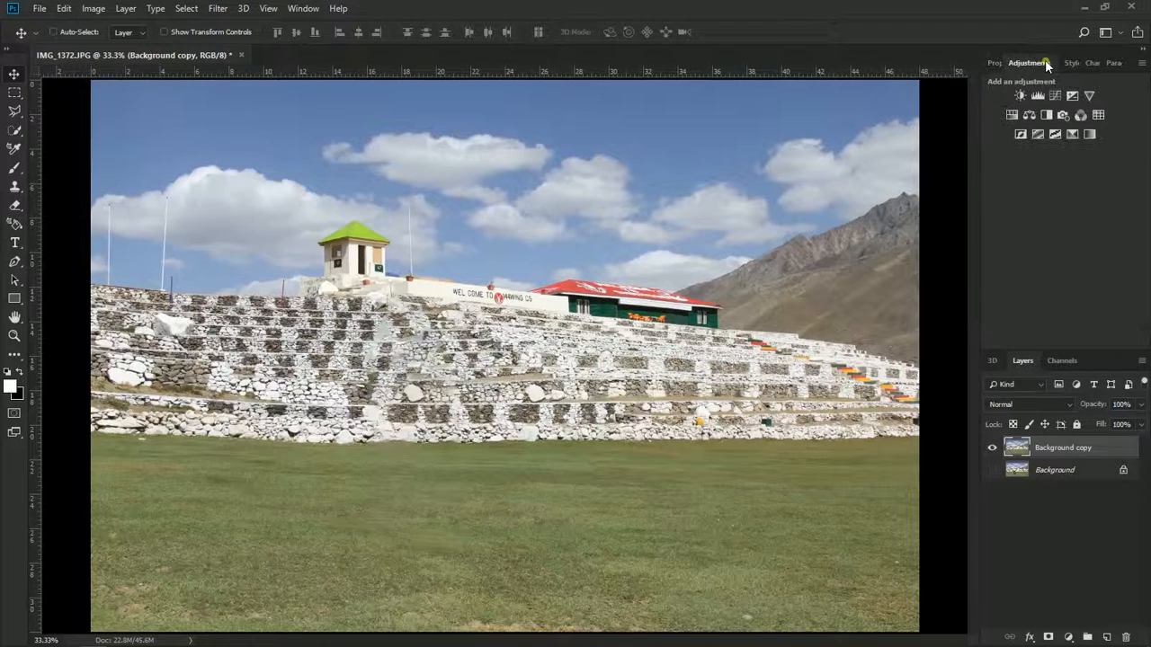
{"action": "left_click", "coordinate": [1019, 97]}
{"action": "mouse_move", "coordinate": [1060, 147]}
{"action": "left_mouse_down"}
{"action": "mouse_move", "coordinate": [1074, 146]}
{"action": "mouse_move", "coordinate": [1046, 146]}
{"action": "mouse_move", "coordinate": [1067, 150]}
{"action": "left_mouse_up"}
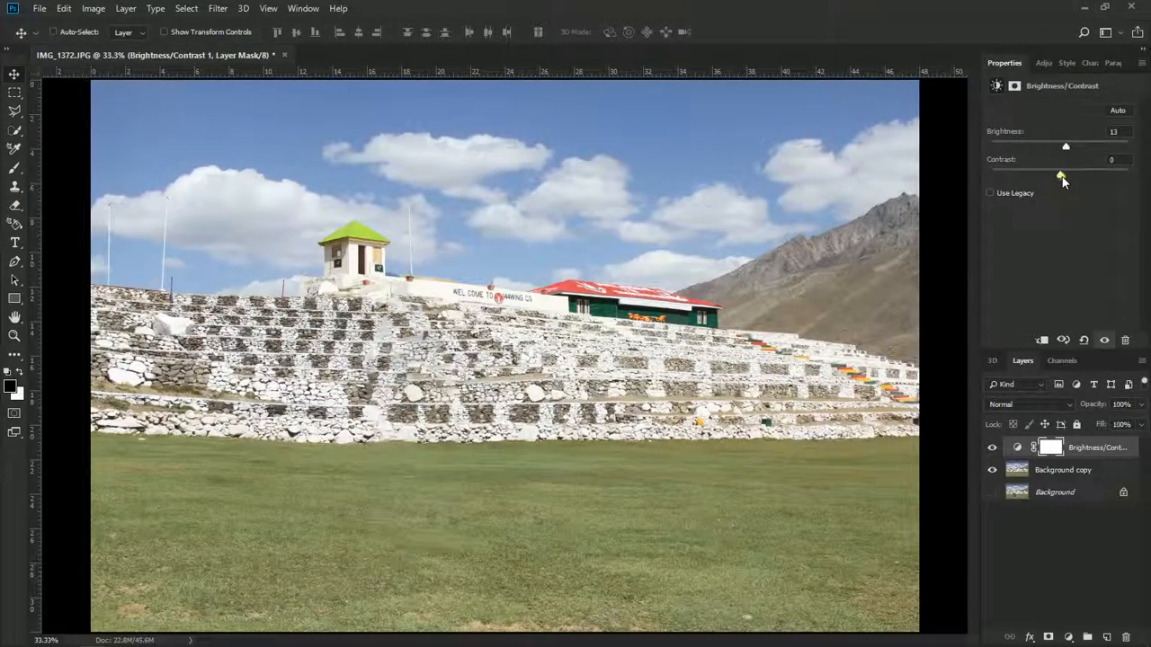
{"action": "left_click_drag", "start_coordinate": [1062, 176], "coordinate": [1080, 175]}
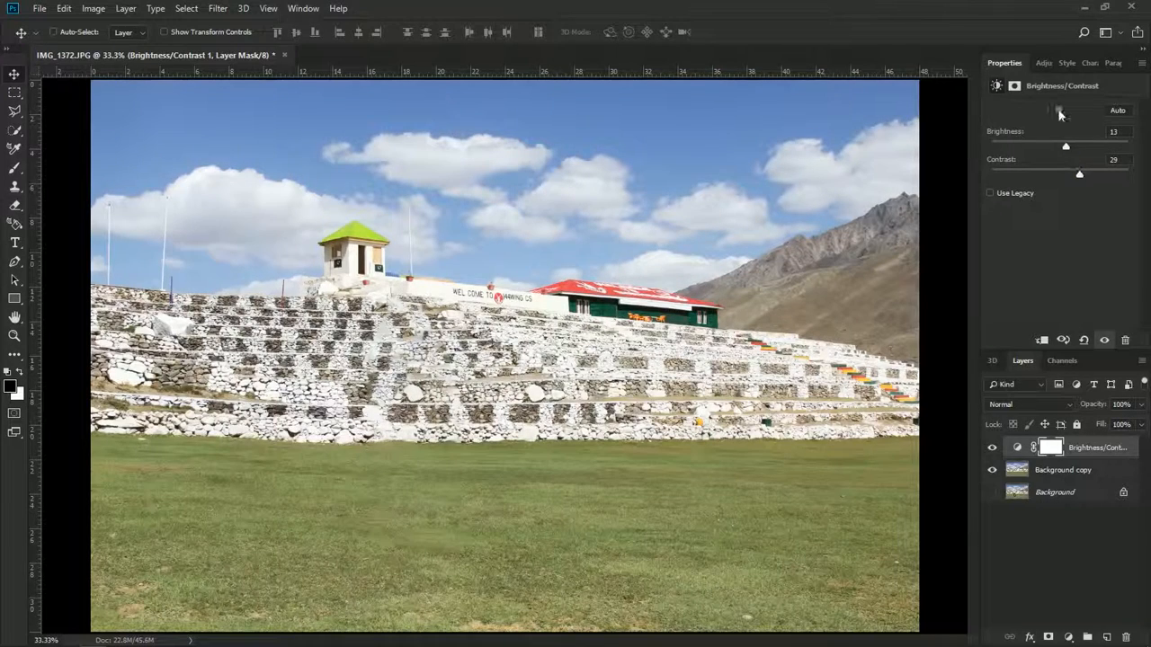
- Add a Levels adjustment layer with the RGB midtone at 0.83 and the white input at 243
{"action": "left_click", "coordinate": [1043, 65]}
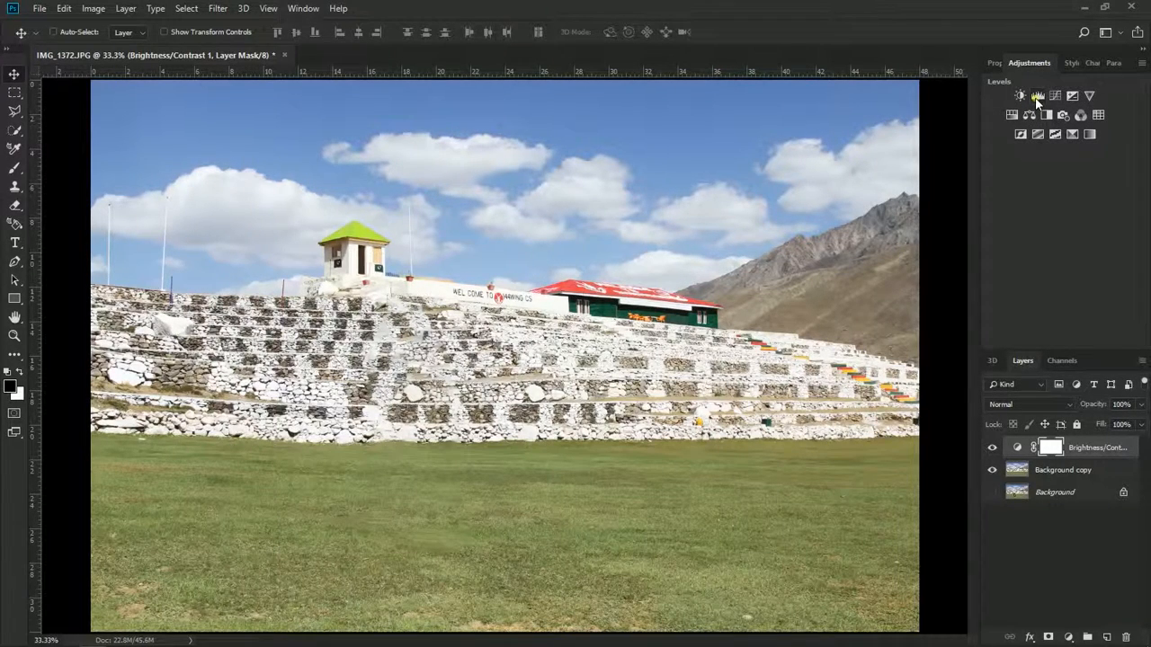
{"action": "left_click", "coordinate": [1038, 96]}
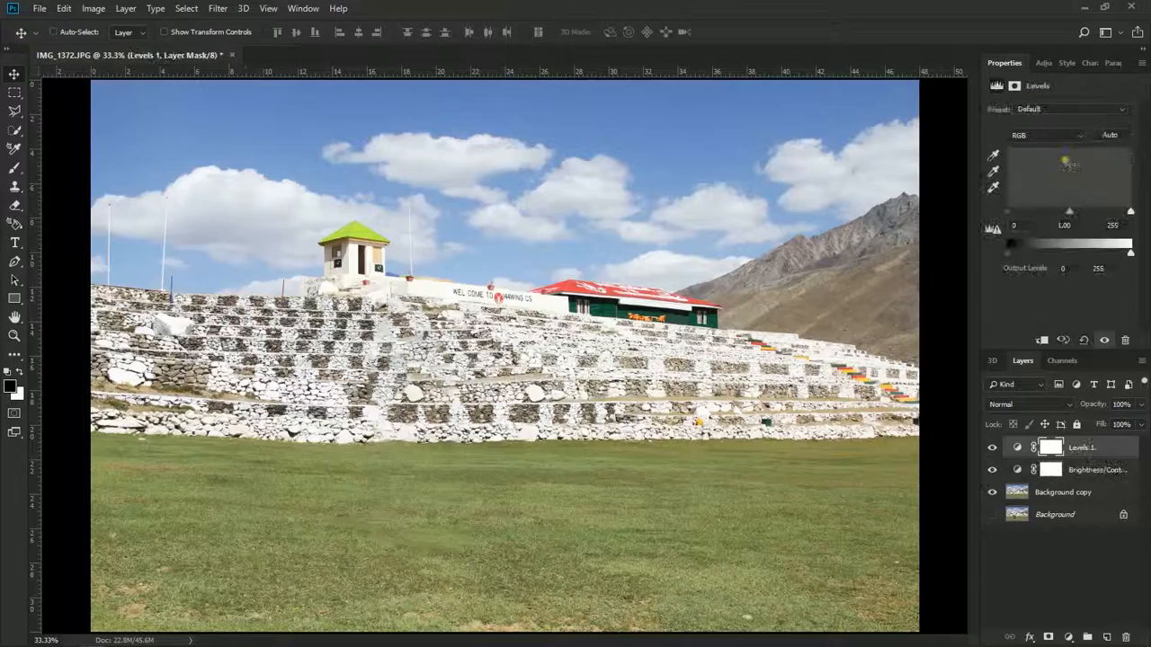
{"action": "left_click_drag", "start_coordinate": [1071, 209], "coordinate": [1125, 214]}
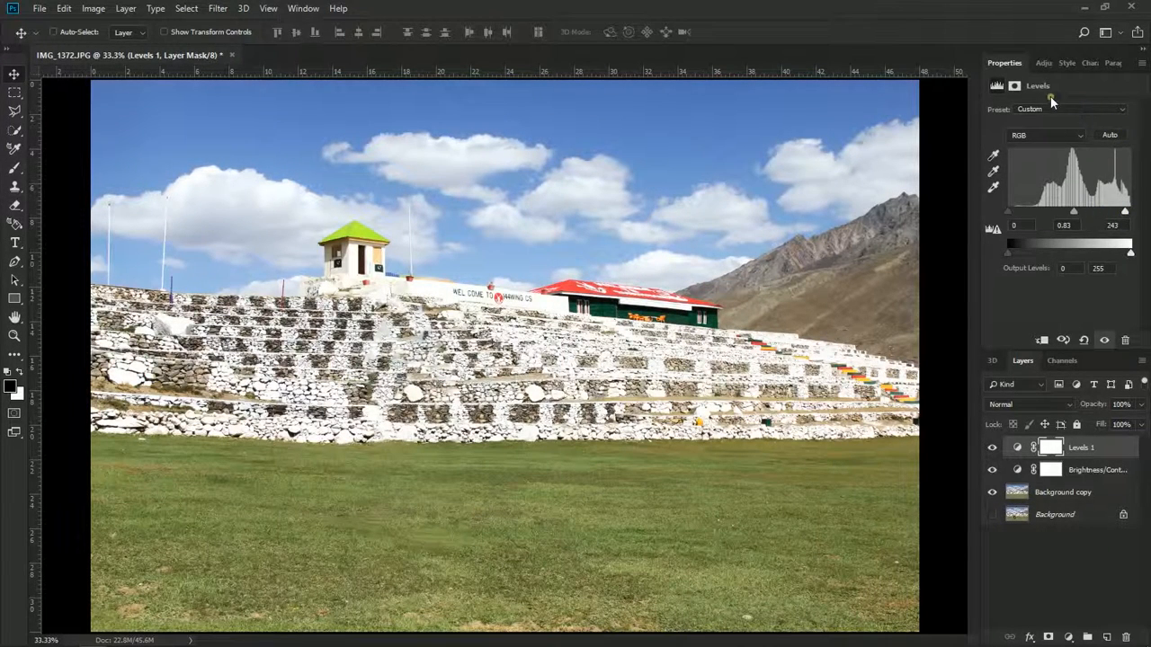
- Add a Curves adjustment layer and shape an RGB S-curve with brighter highlights, the black endpoint lifted to output 6 and the white endpoint lowered
{"action": "left_click", "coordinate": [1042, 63]}
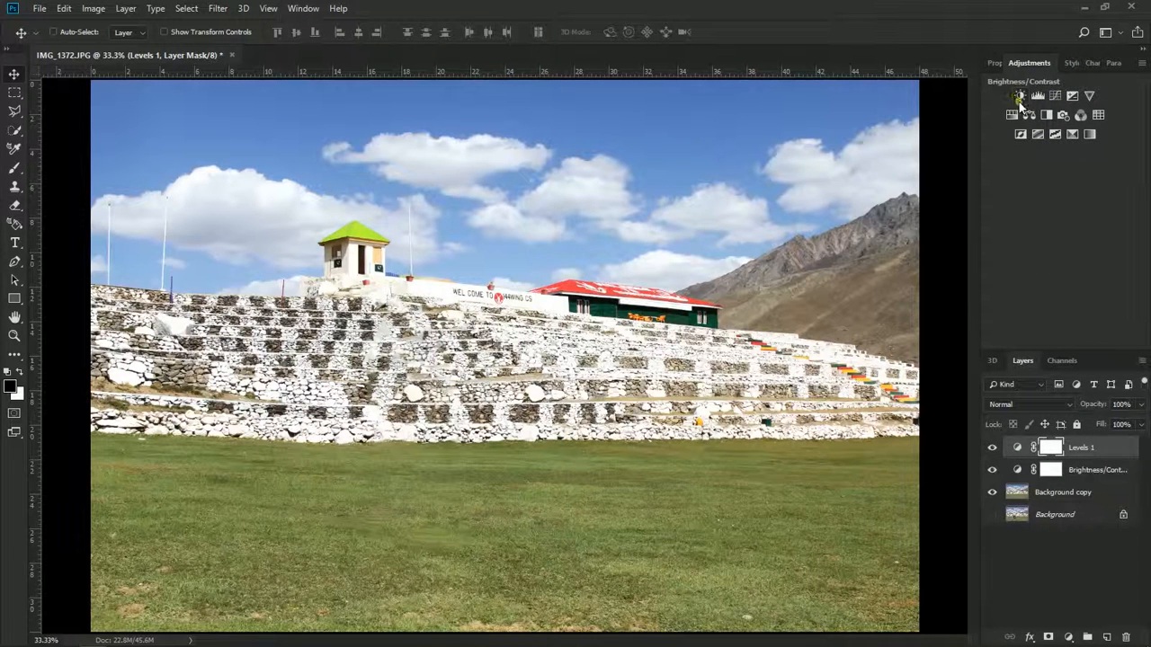
{"action": "left_click", "coordinate": [1056, 97]}
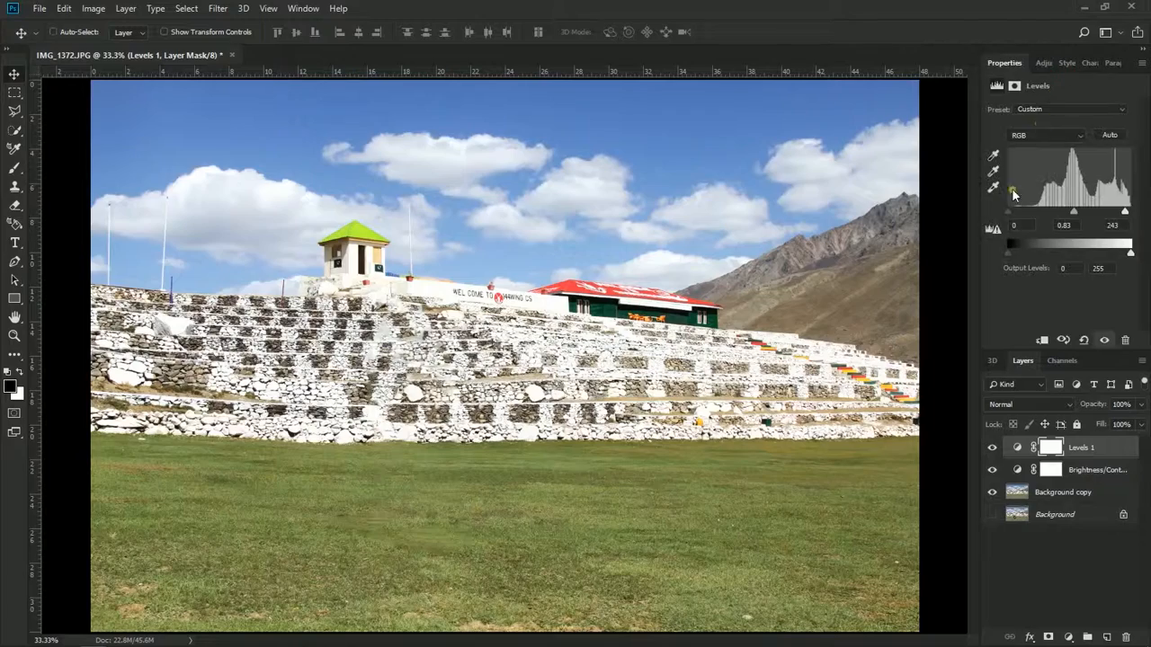
{"action": "left_click_drag", "start_coordinate": [1090, 180], "coordinate": [1099, 163]}
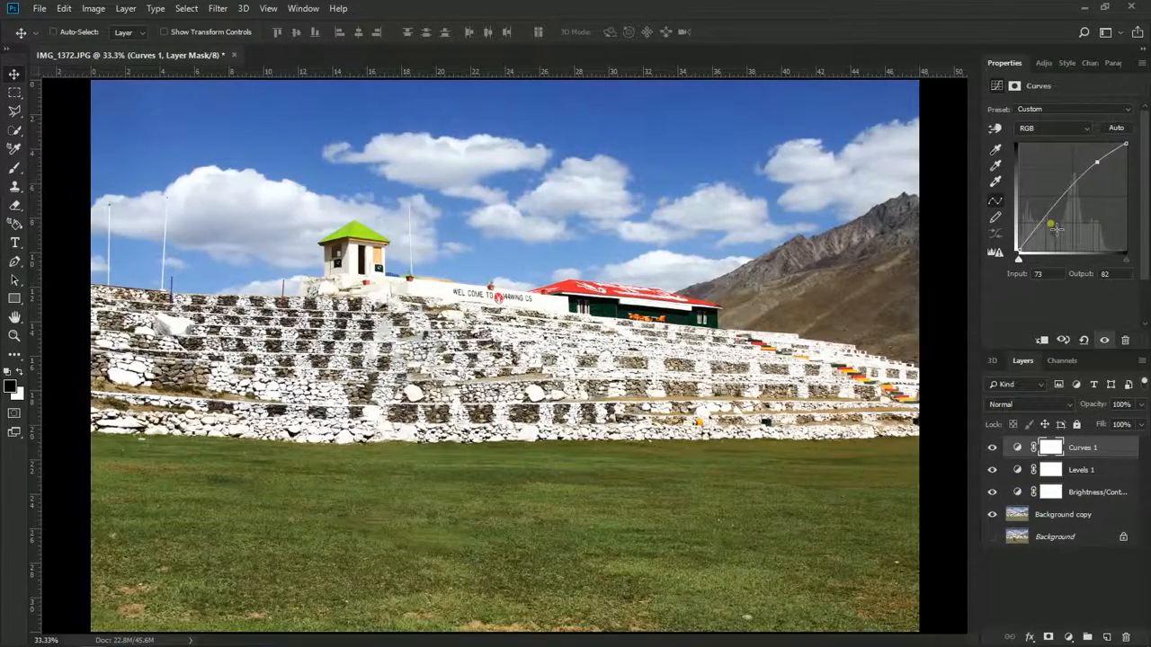
{"action": "left_click", "coordinate": [1053, 225]}
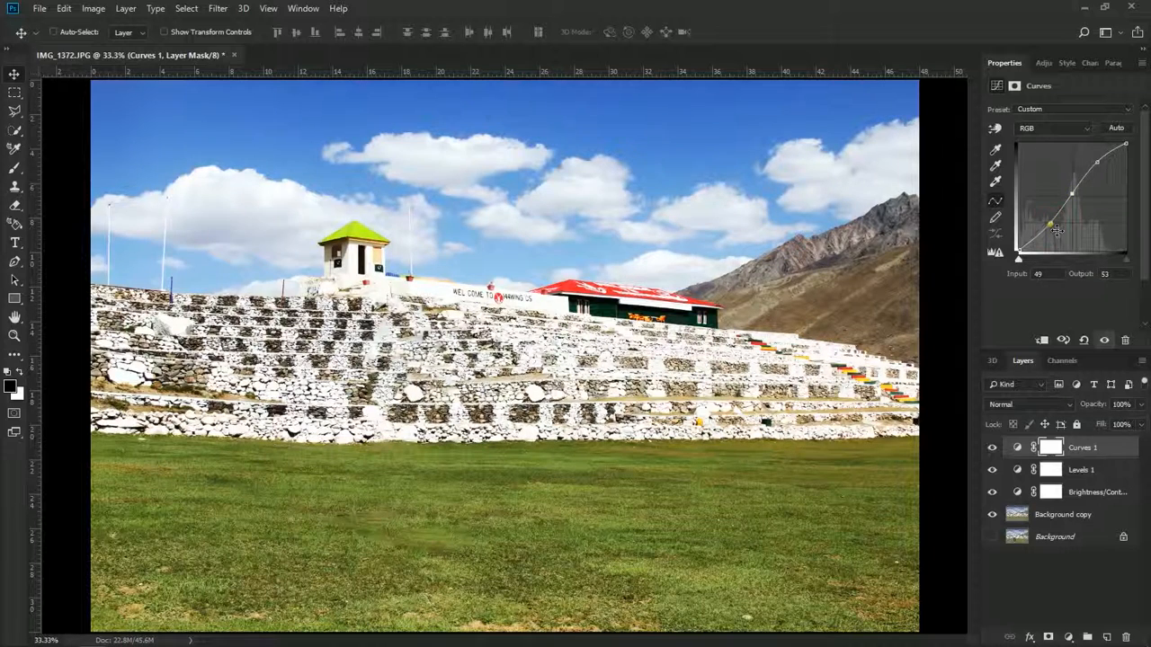
{"action": "left_click_drag", "start_coordinate": [1050, 235], "coordinate": [1050, 232]}
{"action": "key", "text": "ctrl+z"}
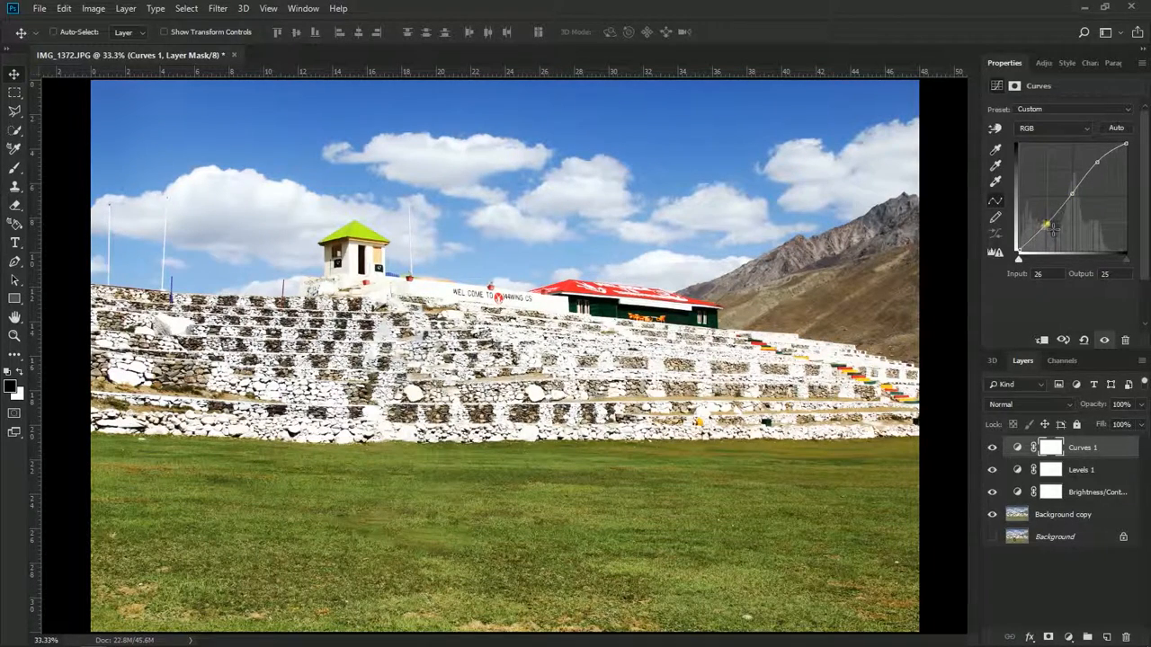
{"action": "left_click_drag", "start_coordinate": [1019, 254], "coordinate": [1061, 306]}
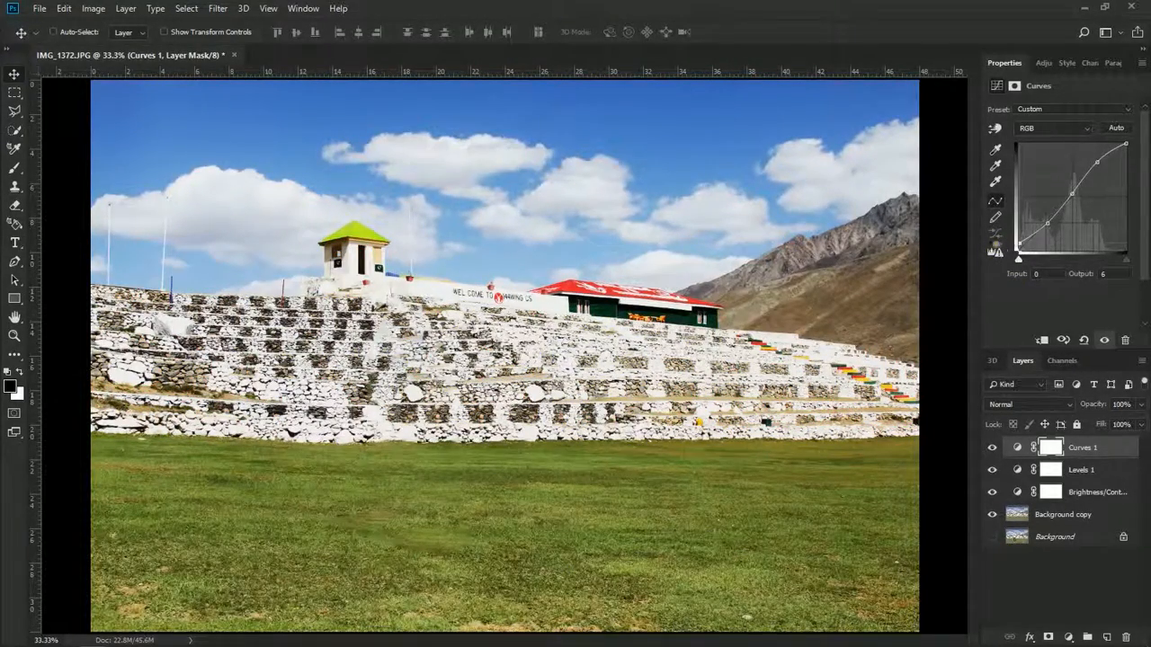
{"action": "left_click_drag", "start_coordinate": [1126, 144], "coordinate": [1138, 164]}
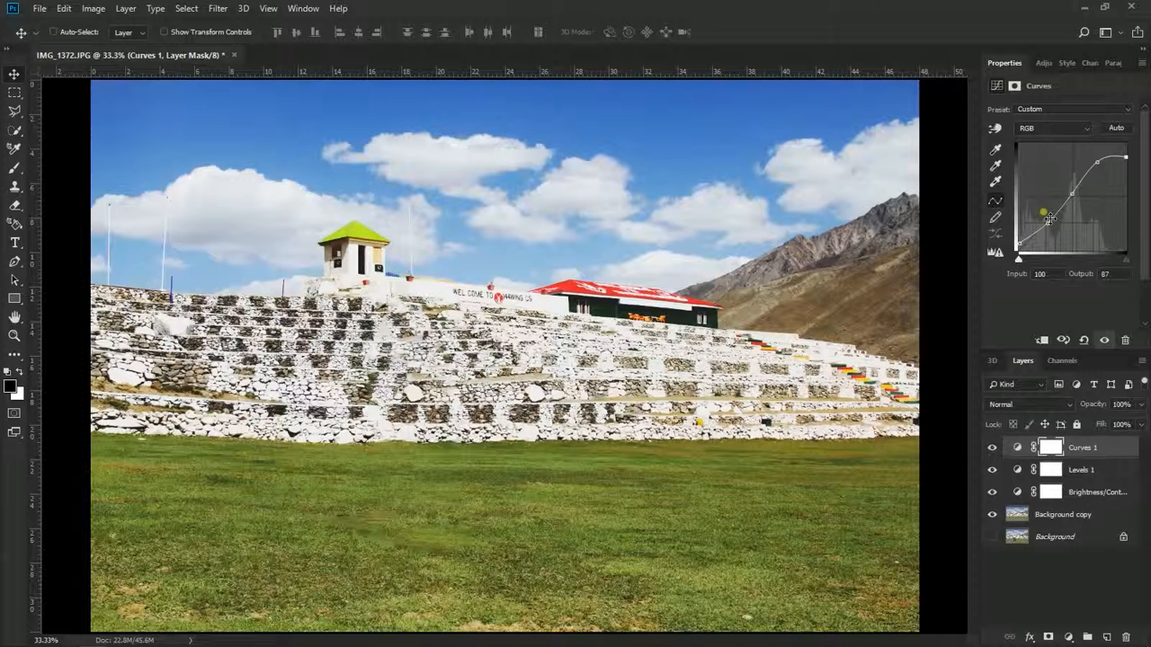
- Add an Exposure adjustment layer above the Curves layer and adjust its exposure only very slightly
{"action": "left_click", "coordinate": [1043, 64]}
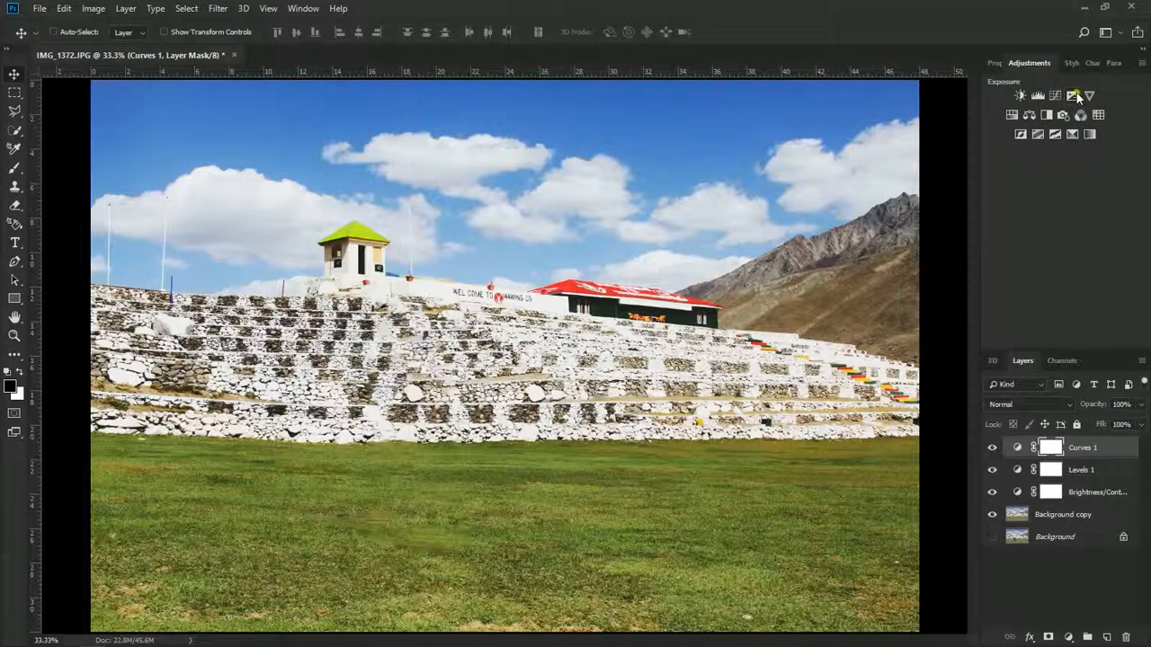
{"action": "left_click", "coordinate": [1076, 95]}
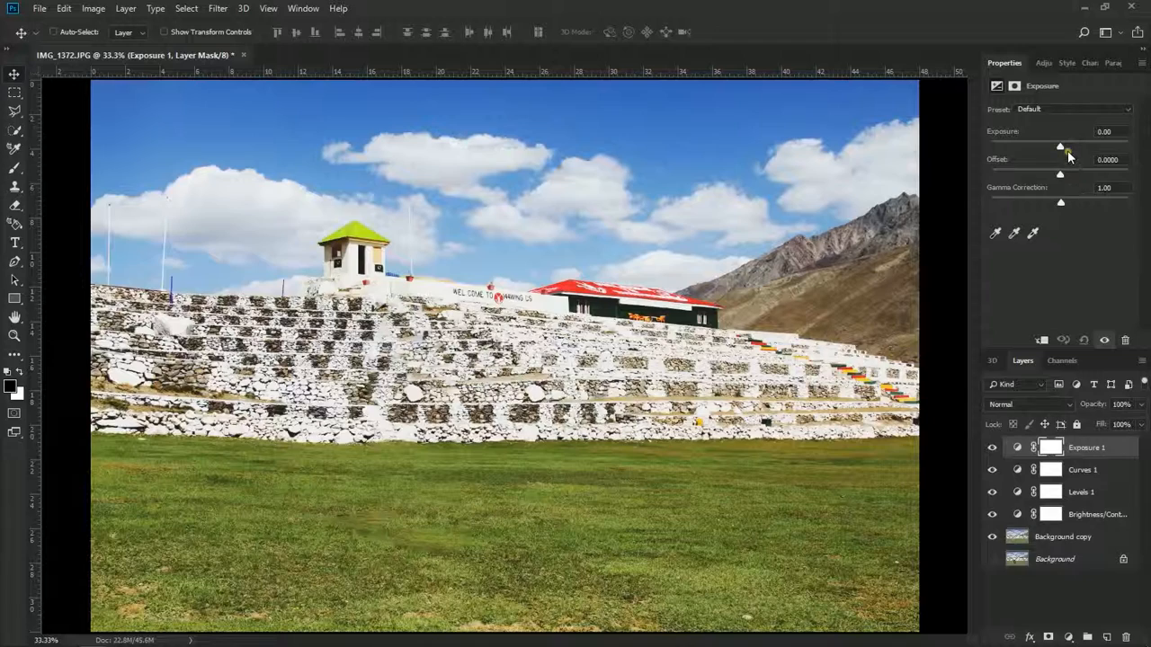
{"action": "left_click_drag", "start_coordinate": [1061, 147], "coordinate": [1060, 146]}
- Add a Vibrance adjustment layer with Vibrance +33 and Saturation +2
{"action": "left_click", "coordinate": [1042, 64]}
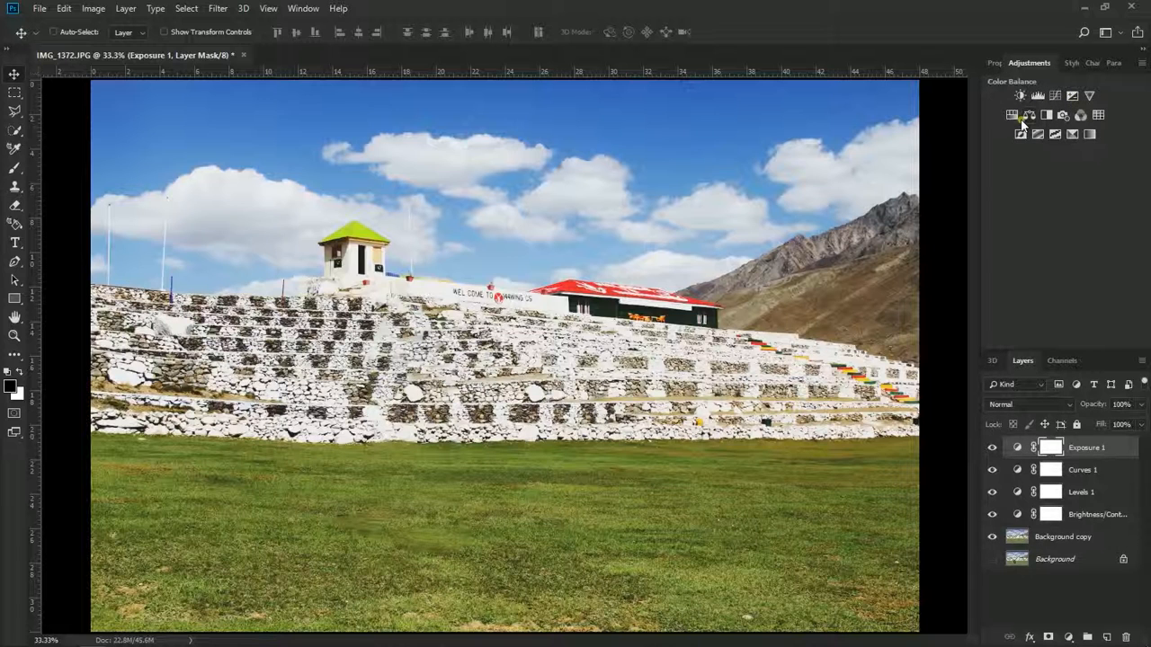
{"action": "left_click", "coordinate": [1091, 95]}
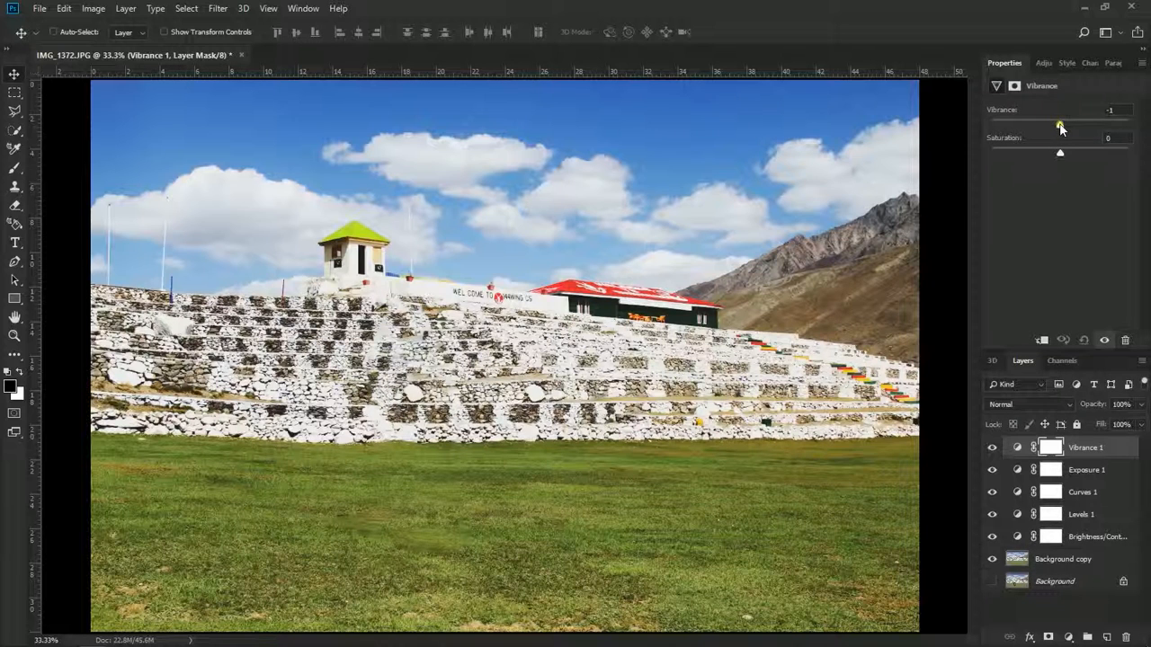
{"action": "left_click_drag", "start_coordinate": [1061, 129], "coordinate": [1062, 155]}
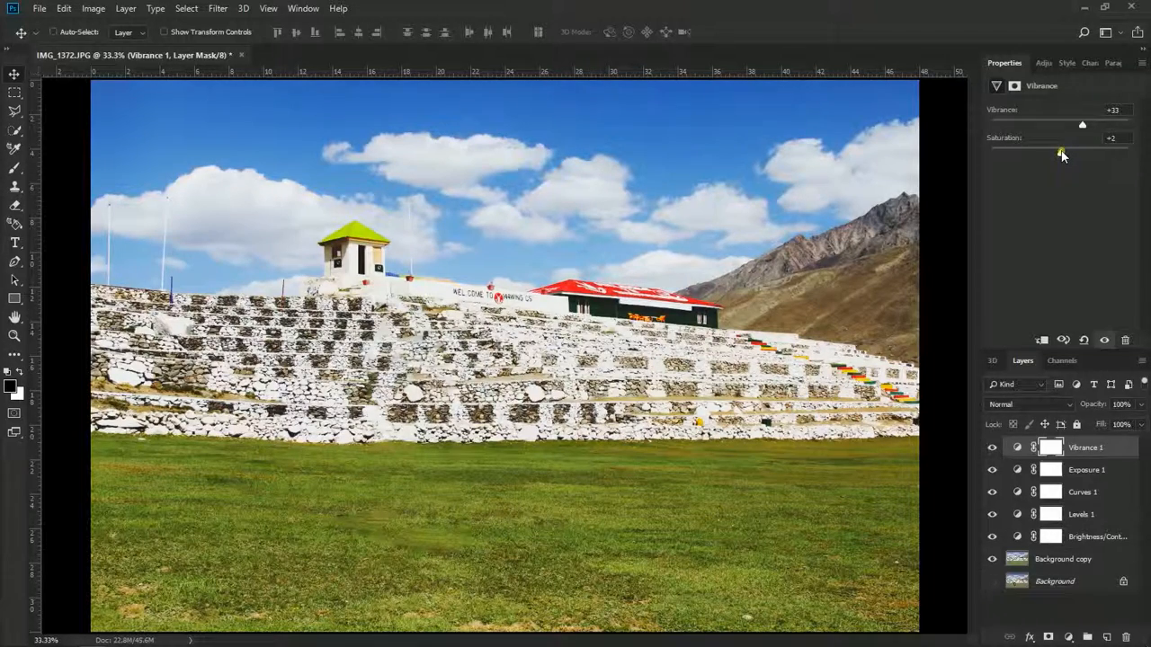
{"action": "left_click", "coordinate": [1043, 62]}
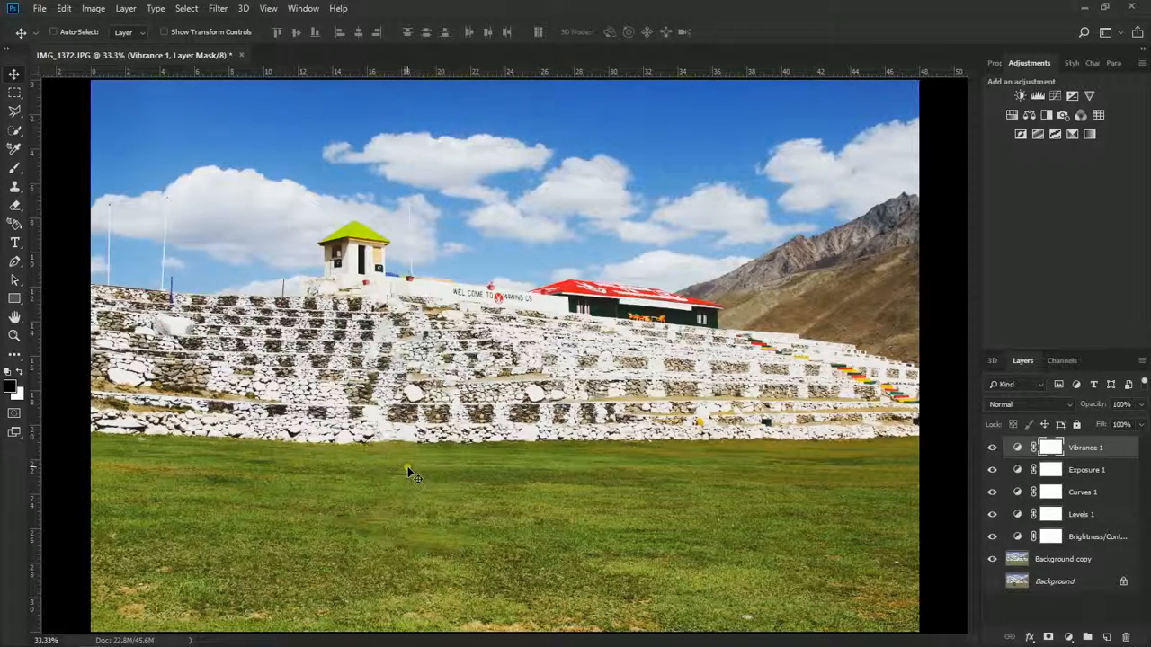
- Flatten the image into a single Background layer, discarding the hidden original layer
{"action": "right_click", "coordinate": [1057, 565]}
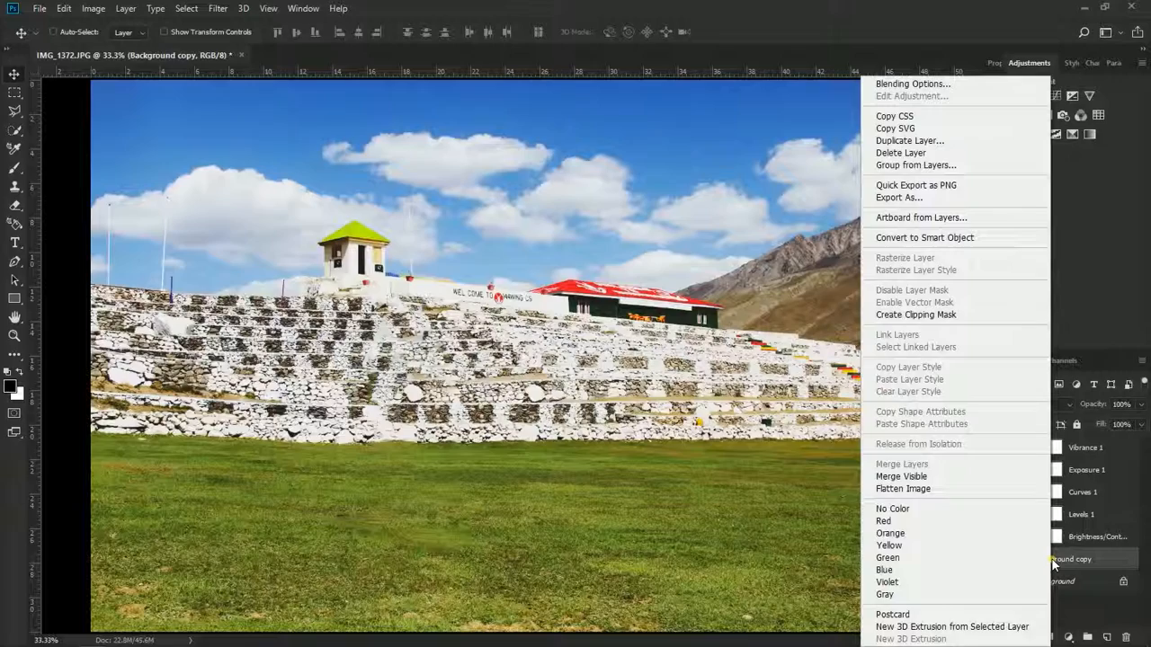
{"action": "left_click", "coordinate": [939, 490]}
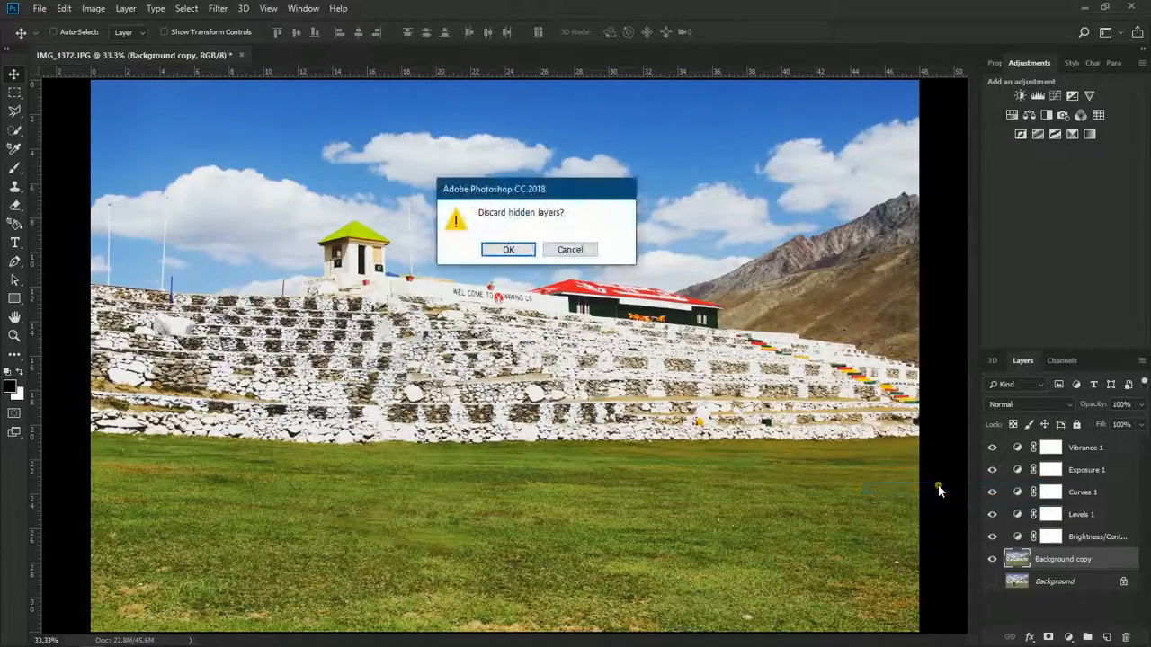
{"action": "left_click", "coordinate": [507, 244]}
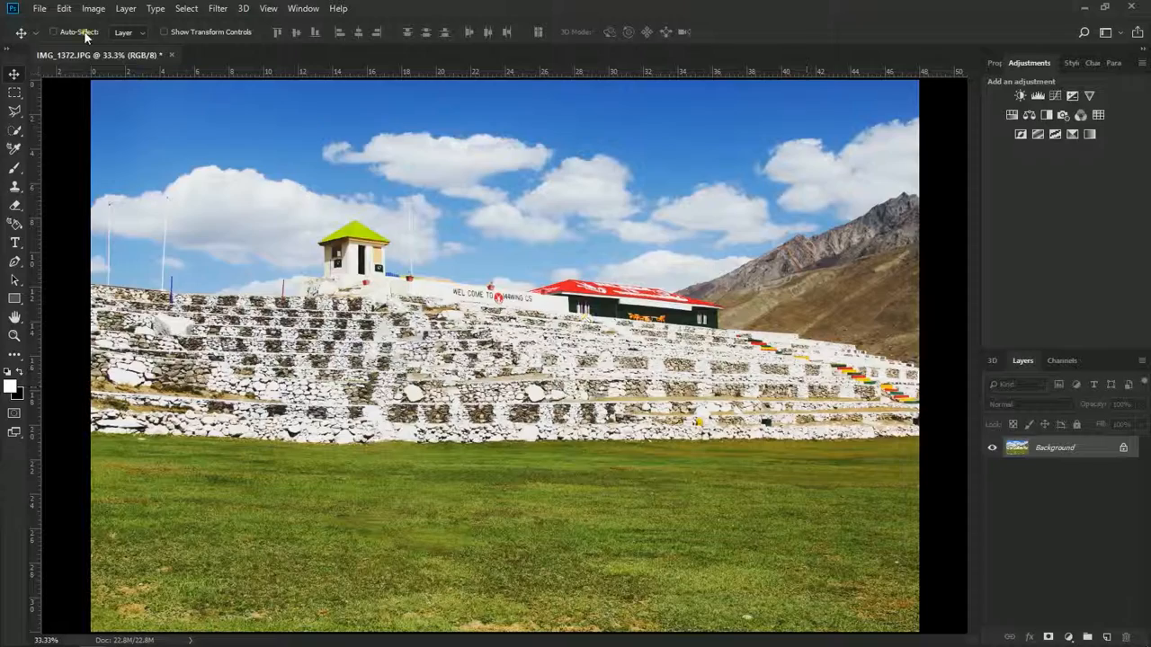
- Export the flattened image as a JPG at 100% quality and 3456 x 2304 px, named IMG_1372a.jpg, in the De Hunza tour folder
{"action": "left_click", "coordinate": [40, 8]}
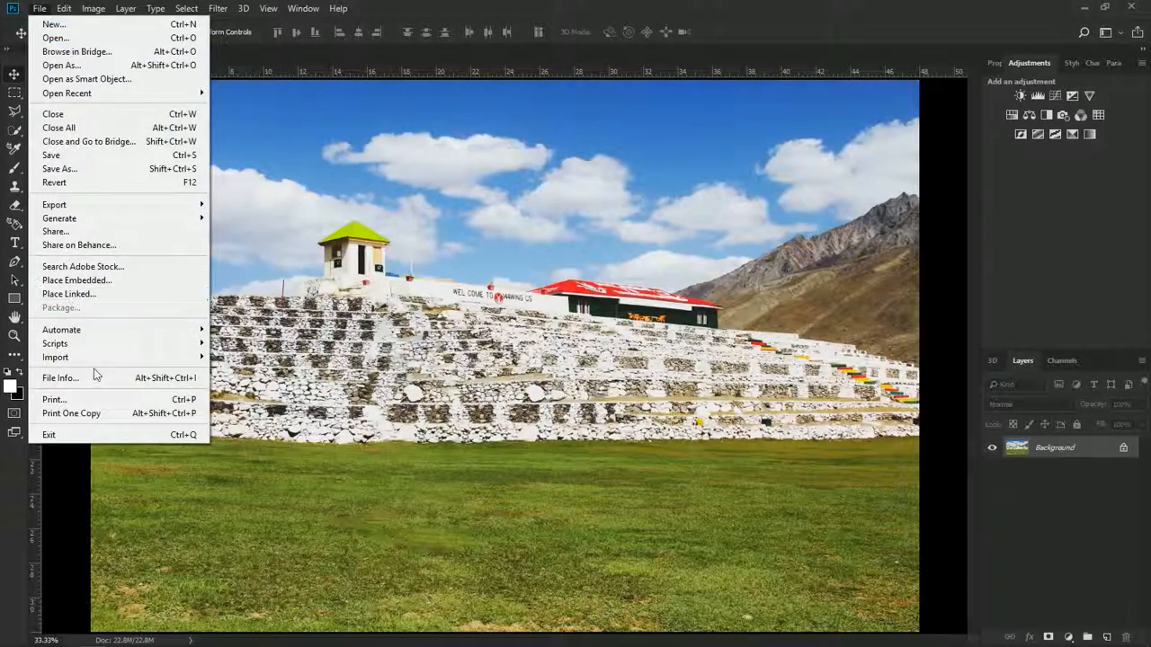
{"action": "mouse_move", "coordinate": [117, 208]}
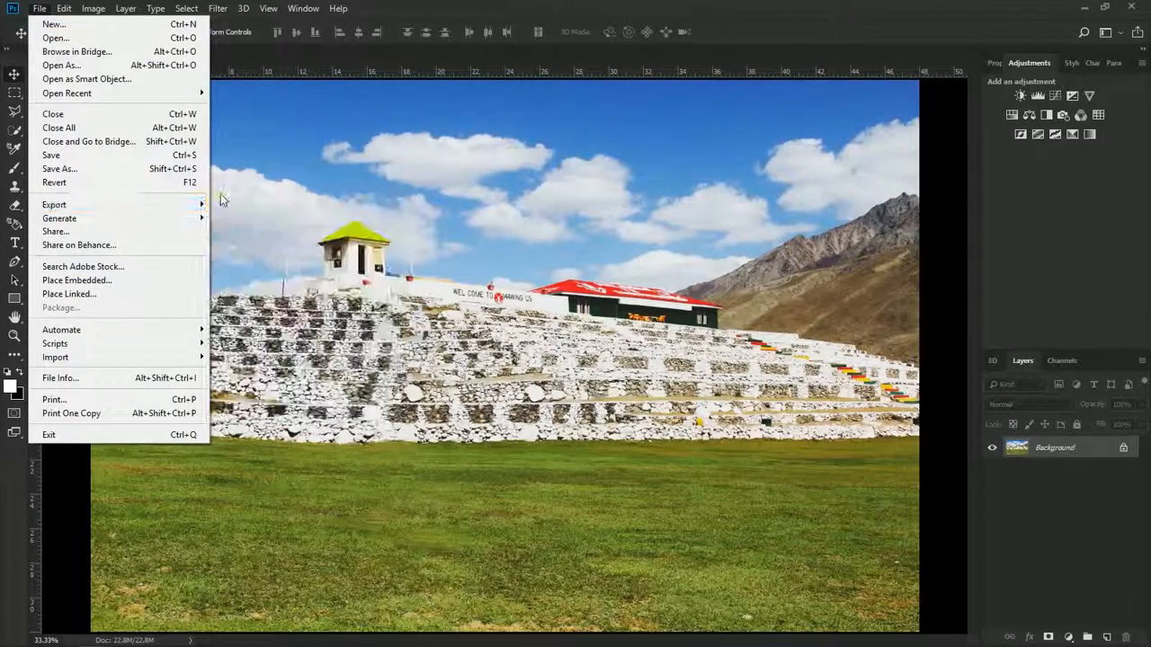
{"action": "mouse_move", "coordinate": [196, 206]}
{"action": "left_click", "coordinate": [236, 217]}
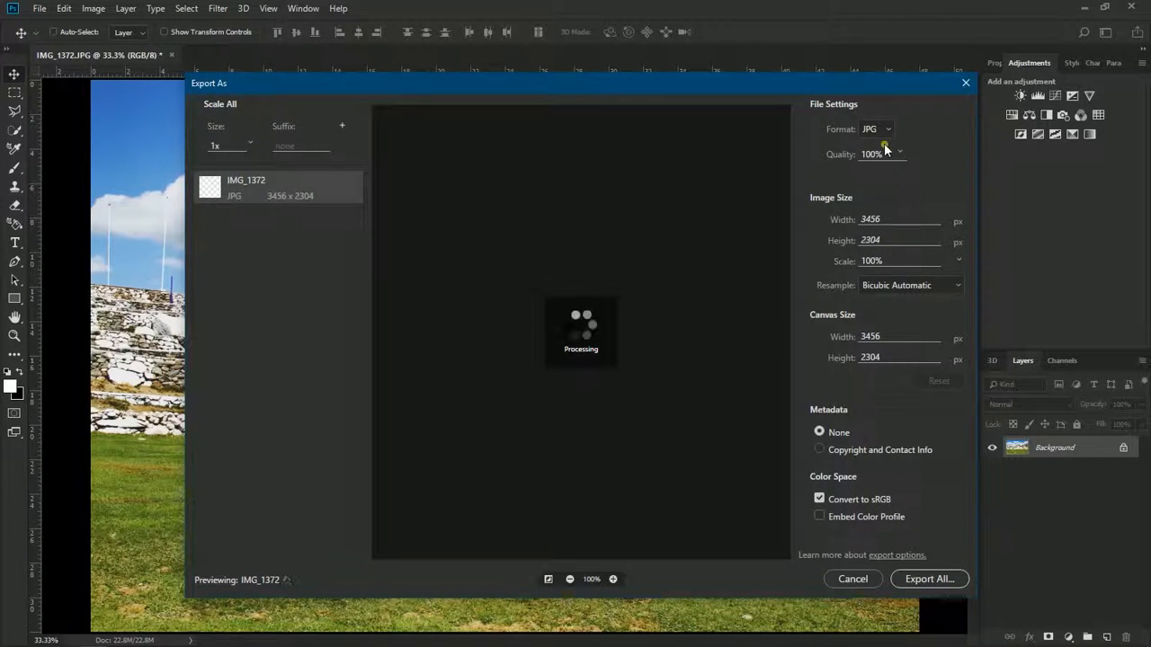
{"action": "left_click", "coordinate": [931, 579]}
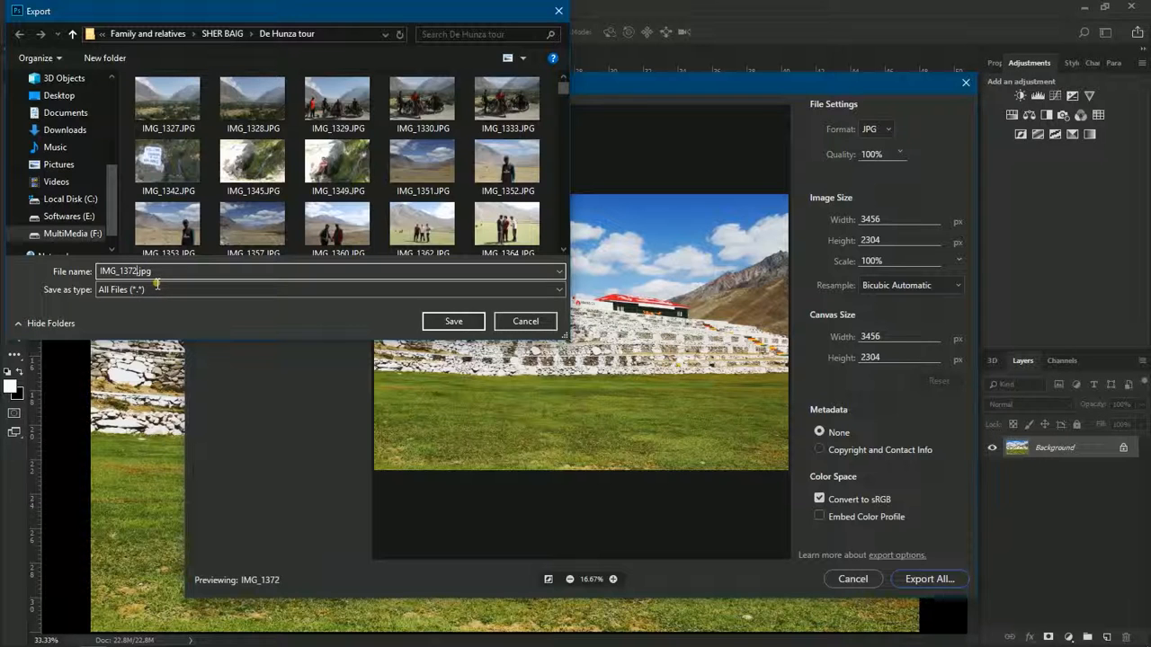
{"action": "type", "text": "a"}
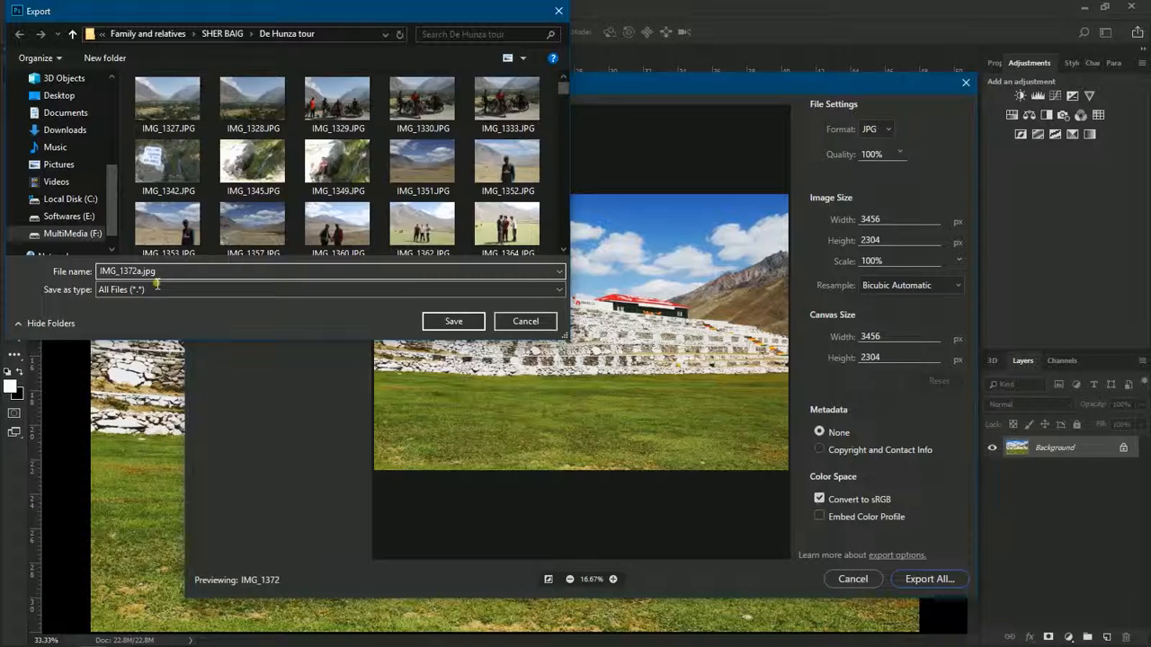
{"action": "left_click", "coordinate": [449, 321]}
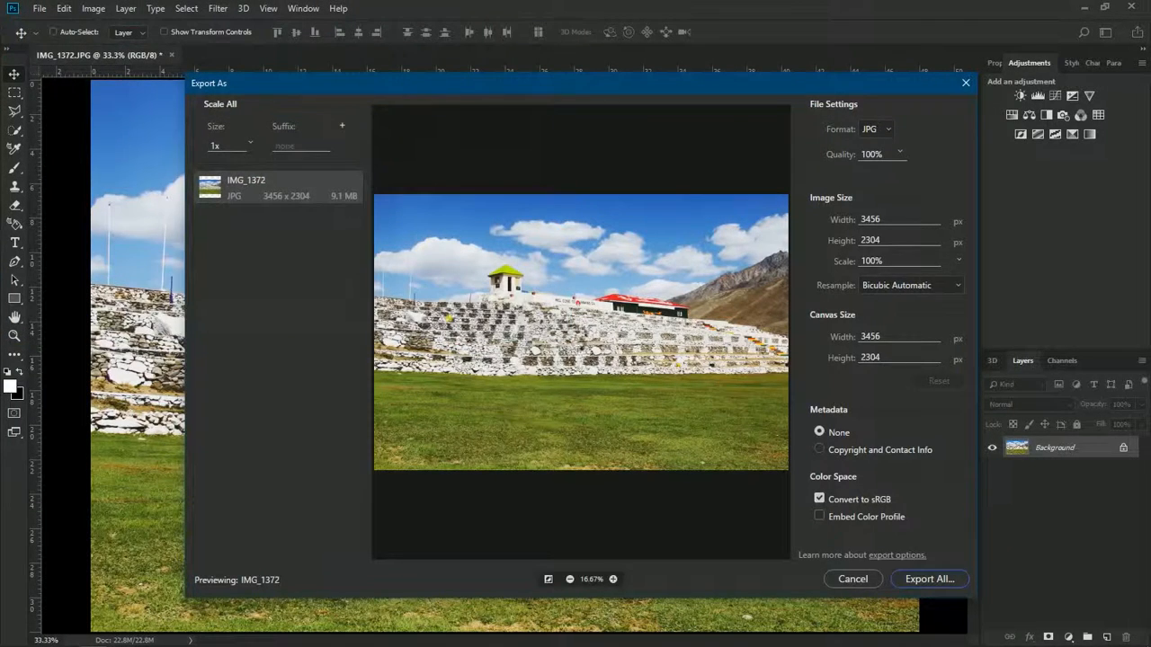